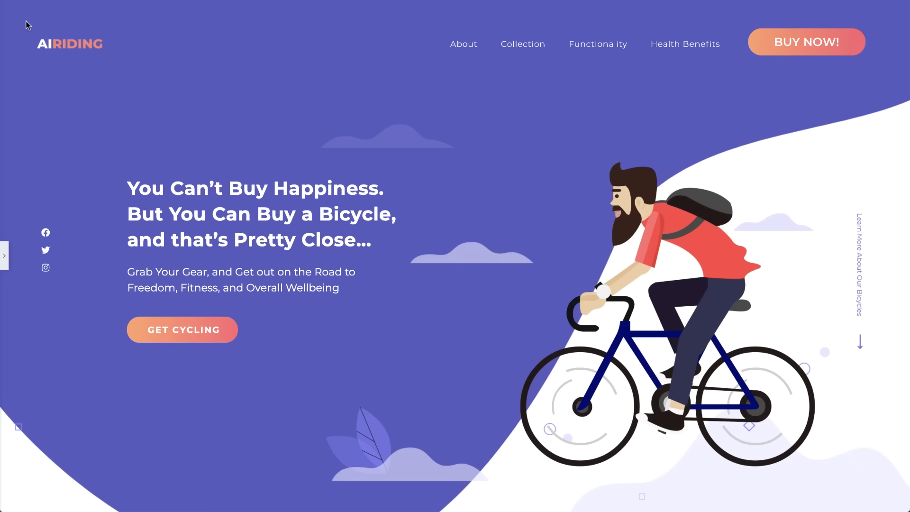
# Scroll down through the bicycle landing page to preview the hero and Buy A Bicycle cards
pyautogui.scroll(-3, 28, 25)
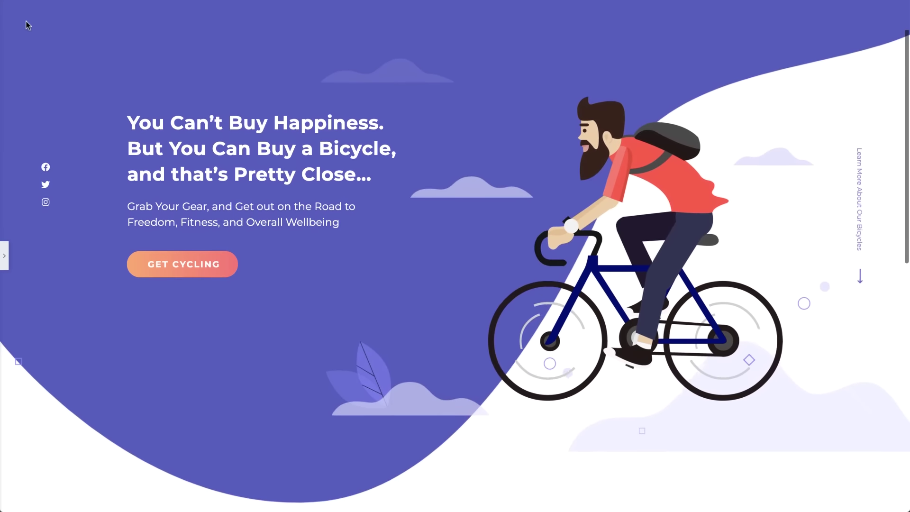
pyautogui.scroll(-4, 28, 25)
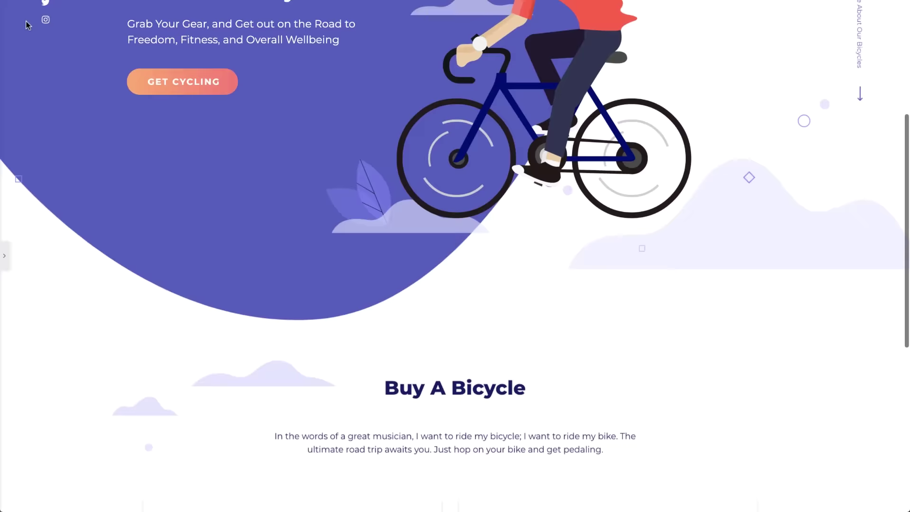
pyautogui.scroll(-3, 26, 25)
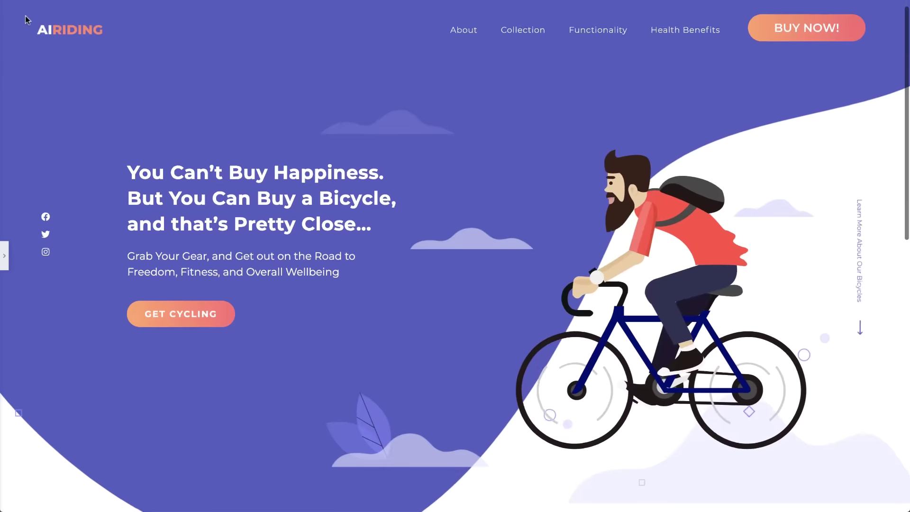
pyautogui.scroll(-3, 25, 16)
pyautogui.scroll(-5, 25, 18)
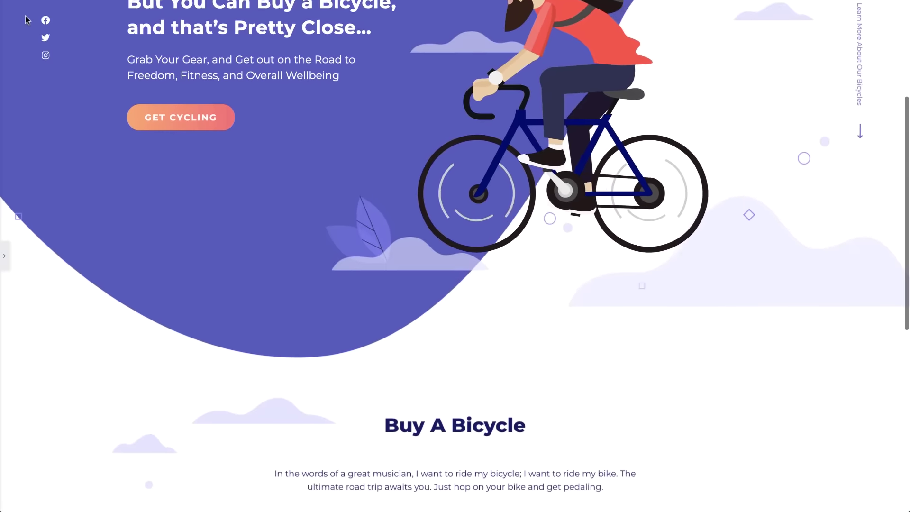
pyautogui.scroll(-2, 24, 16)
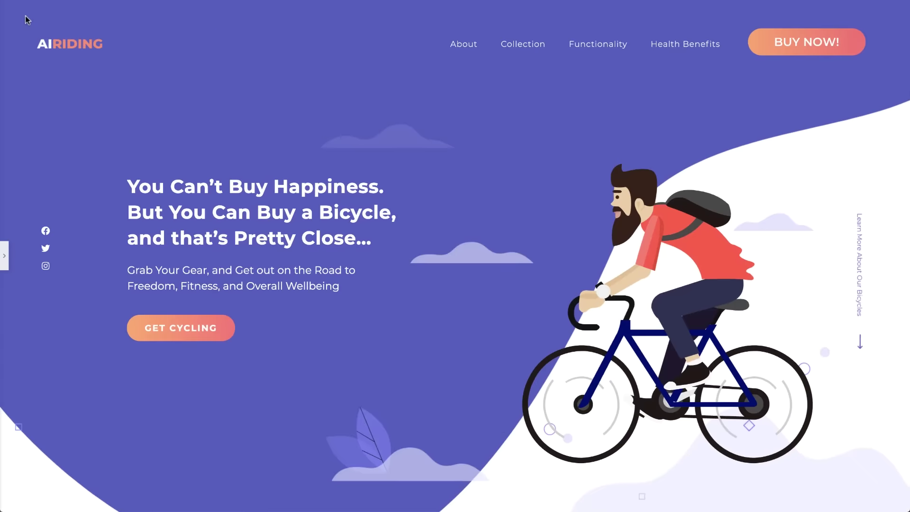
# Check that the Lottie widget's Trigger is Scroll, then preview the page full width
pyautogui.click(5, 257)
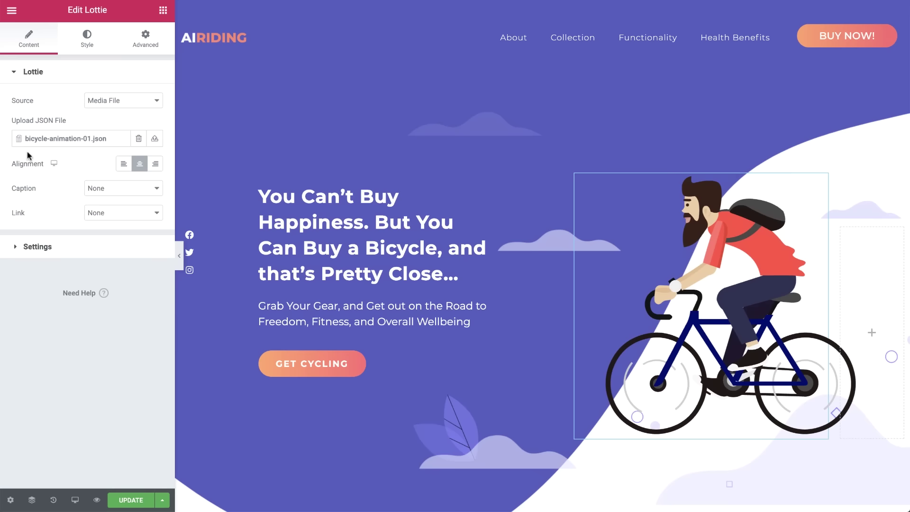
pyautogui.click(31, 247)
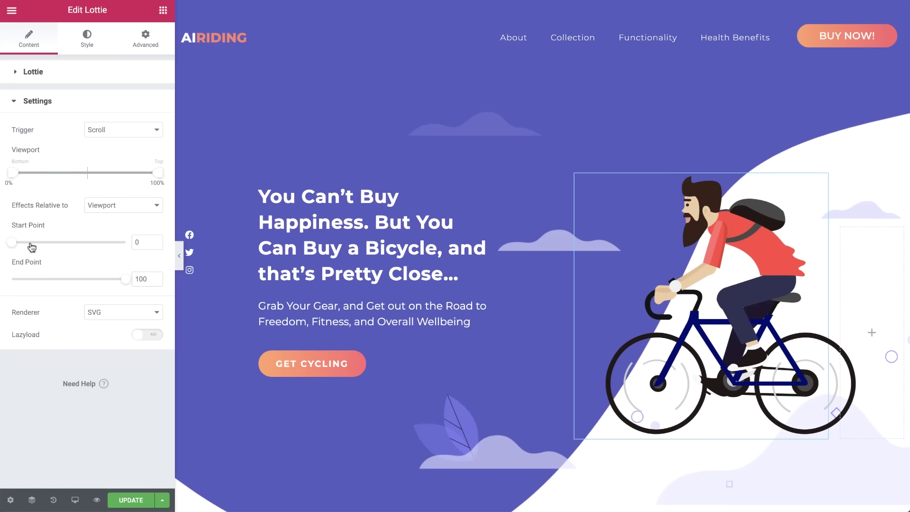
pyautogui.hotkey('ctrl', 'p')
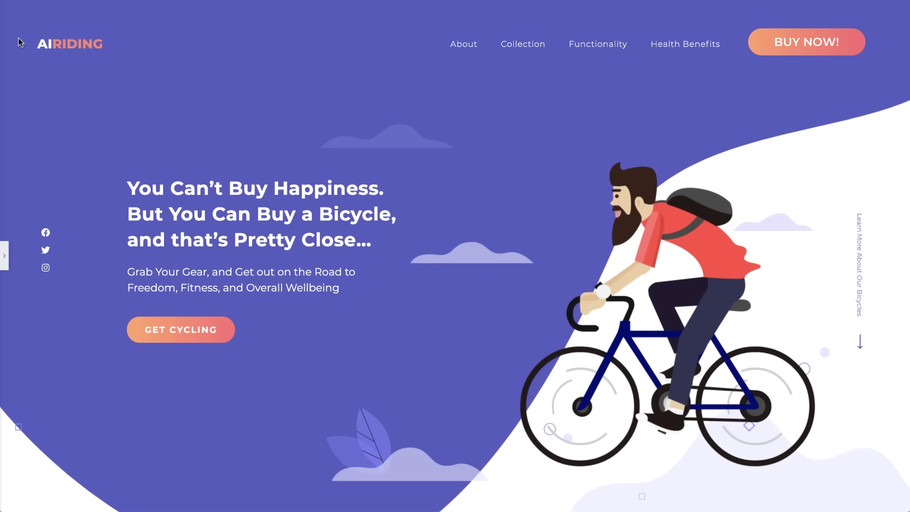
# Delete the cyclist image from the hero section
pyautogui.click(5, 254)
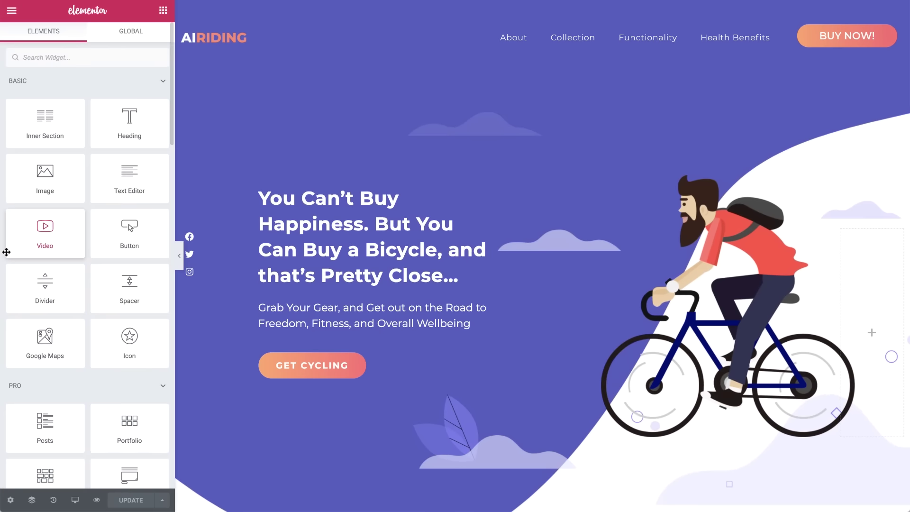
pyautogui.rightClick(823, 185)
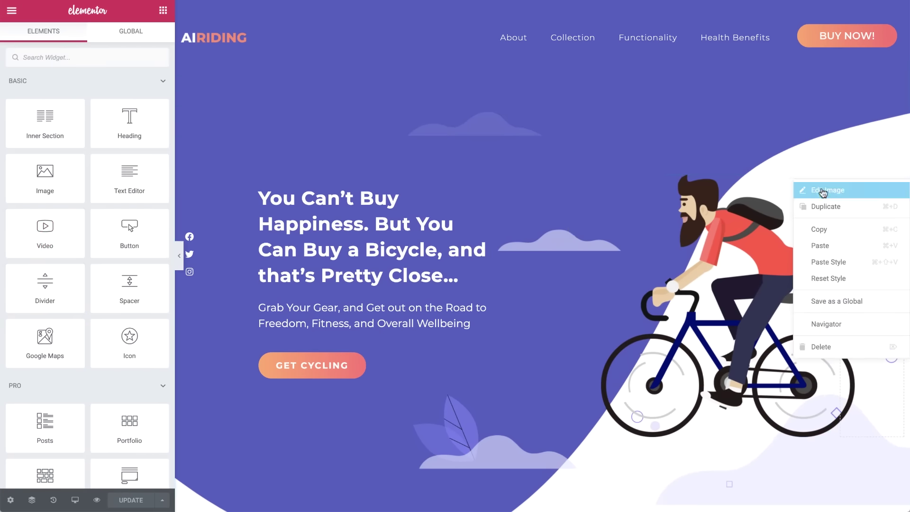
pyautogui.click(828, 347)
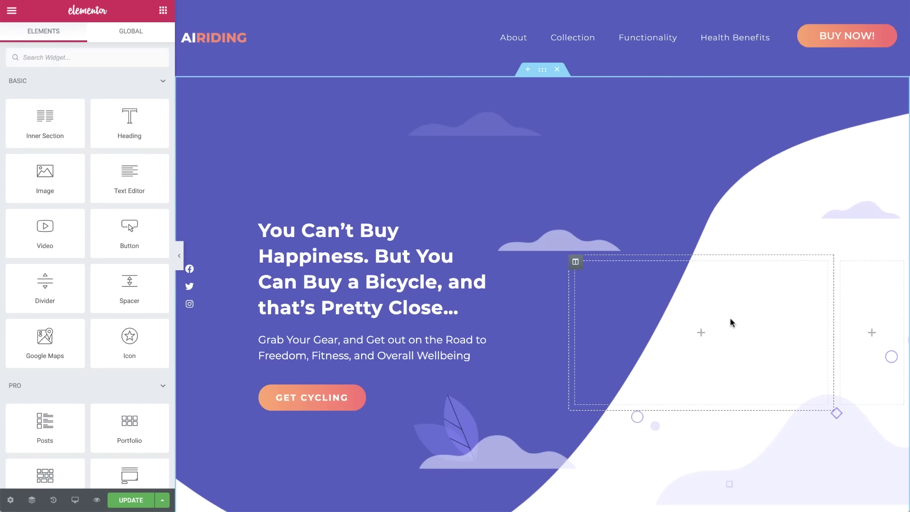
# Drop a Lottie widget into the empty column and set its source to External URL
pyautogui.click(136, 58)
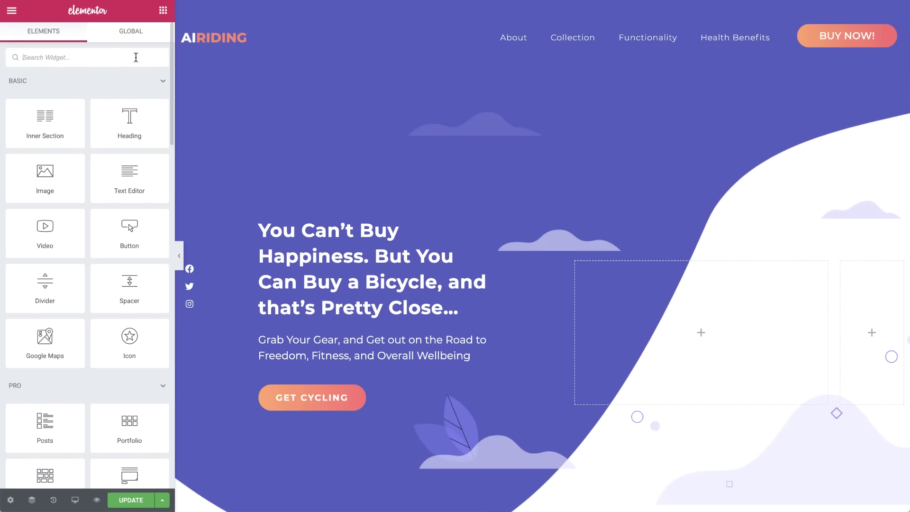
pyautogui.write('lotti')
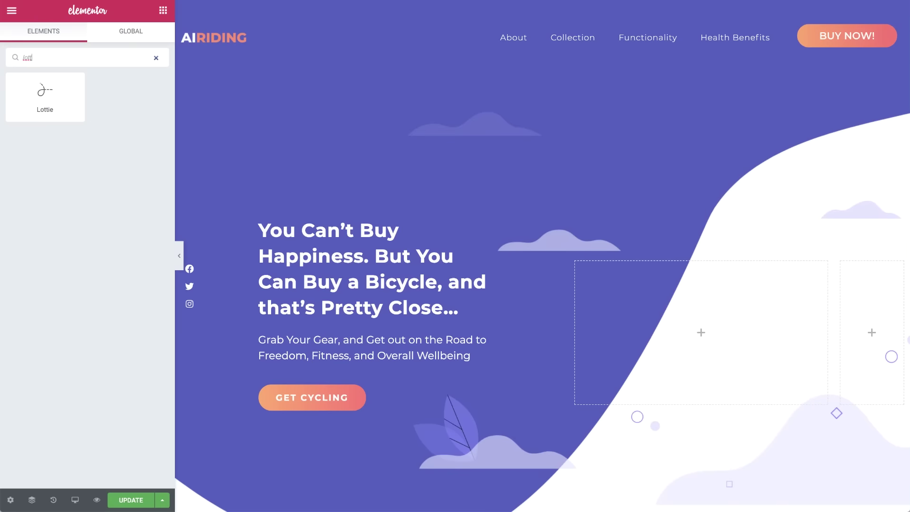
pyautogui.moveTo(47, 90); pyautogui.dragTo(636, 300)
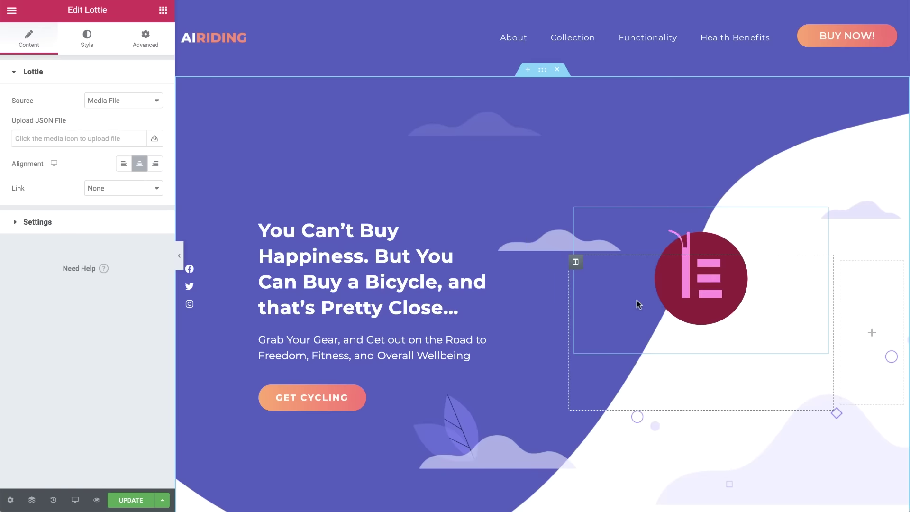
pyautogui.click(156, 103)
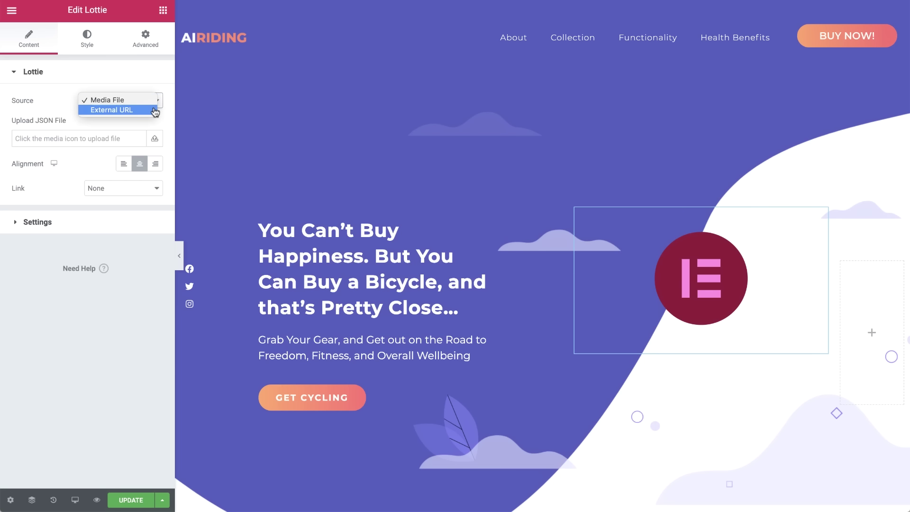
pyautogui.click(155, 110)
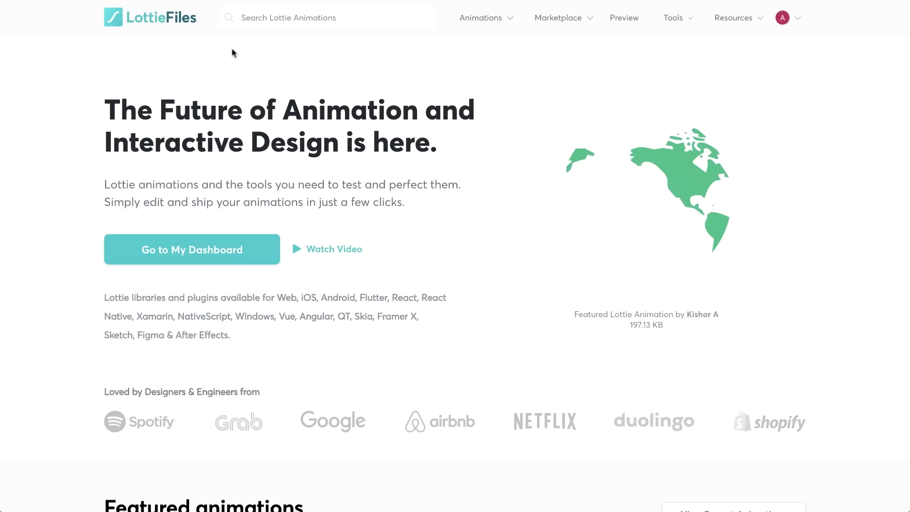
# Paste the LottieFiles 'Delivery on Bicycle or Cycling' animation URL into the External URL field
pyautogui.click(377, 17)
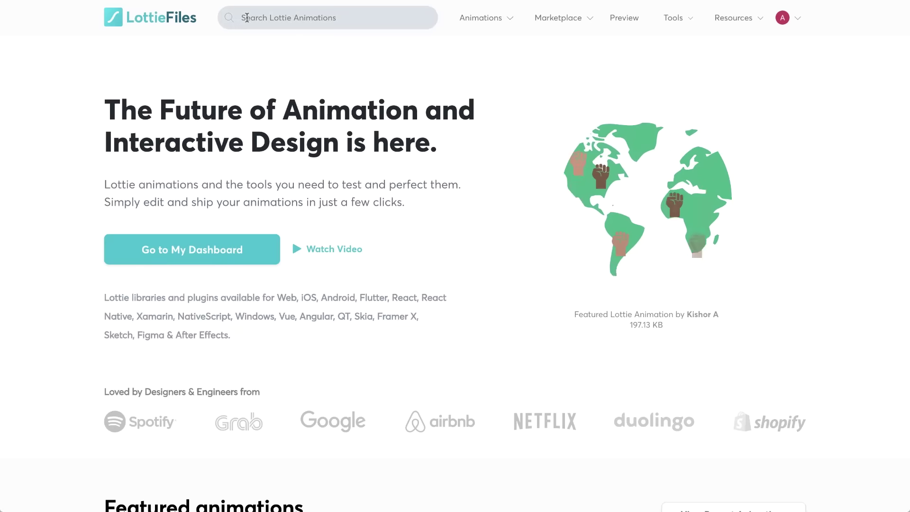
pyautogui.write('cycling')
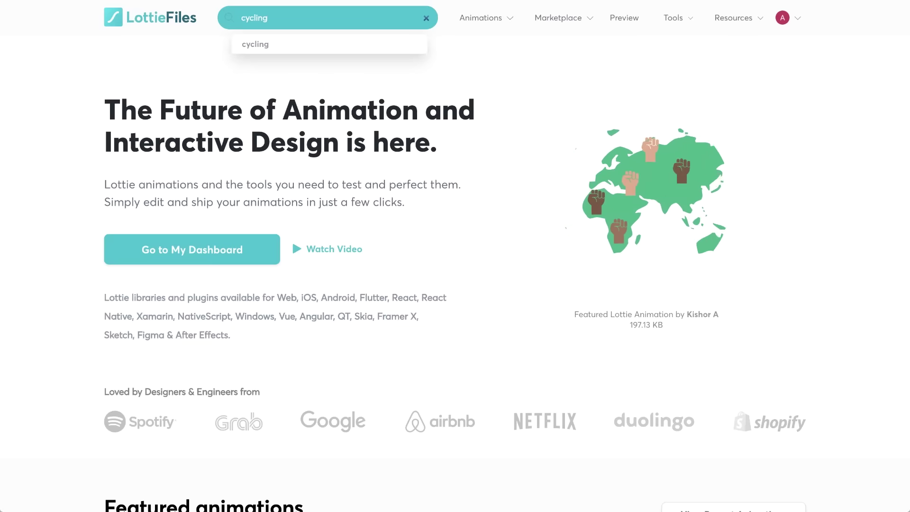
pyautogui.click(374, 51)
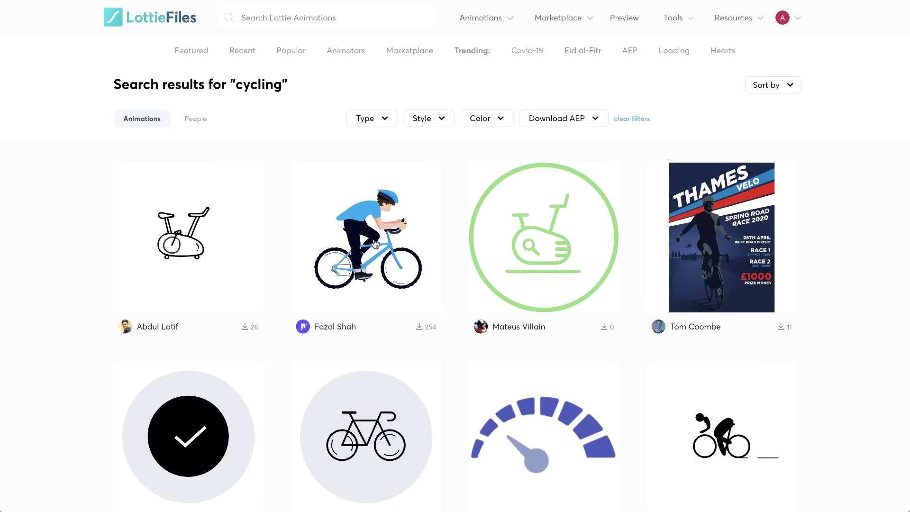
pyautogui.click(375, 244)
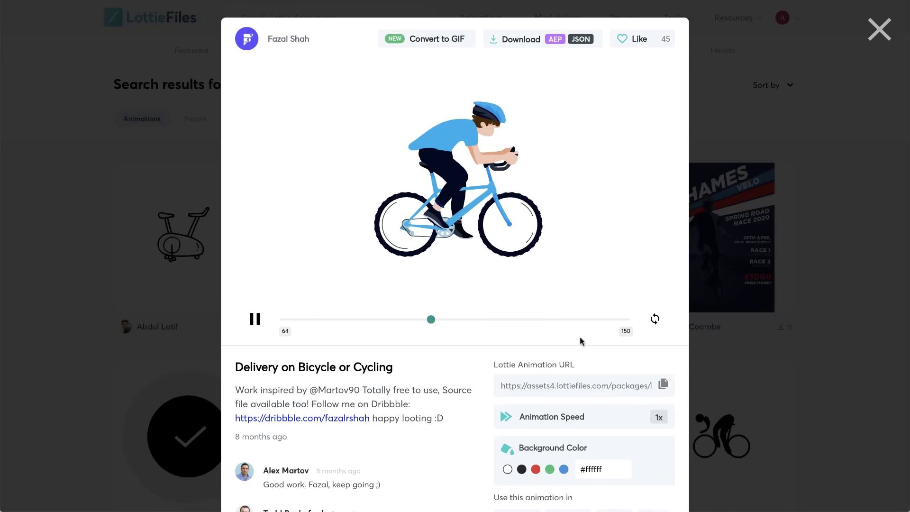
pyautogui.click(662, 384)
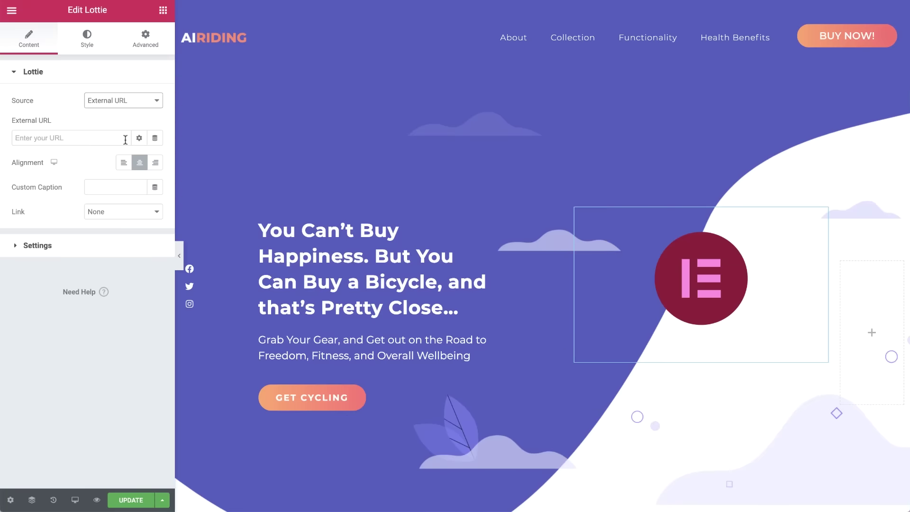
pyautogui.hotkey('ctrl', 'v')
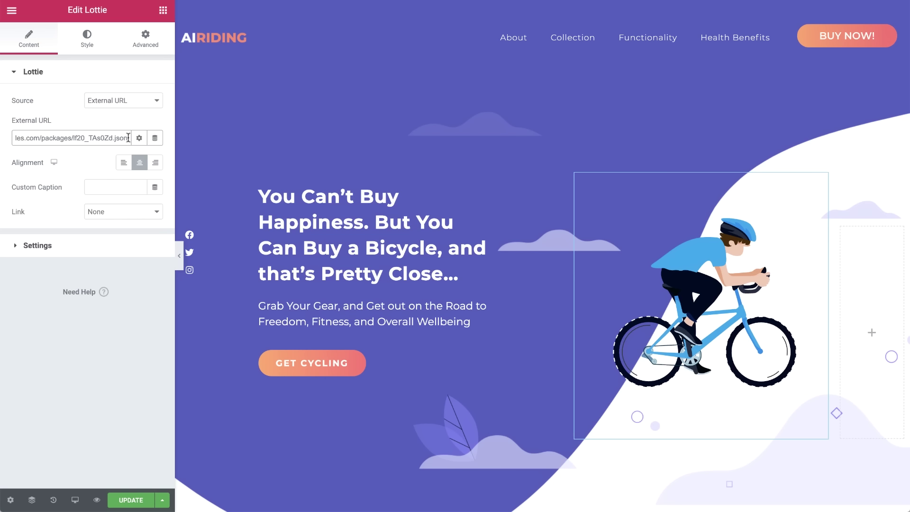
# Switch the source to Media File and insert the uploaded bicycle-animation-01.json
pyautogui.click(142, 101)
pyautogui.click(142, 92)
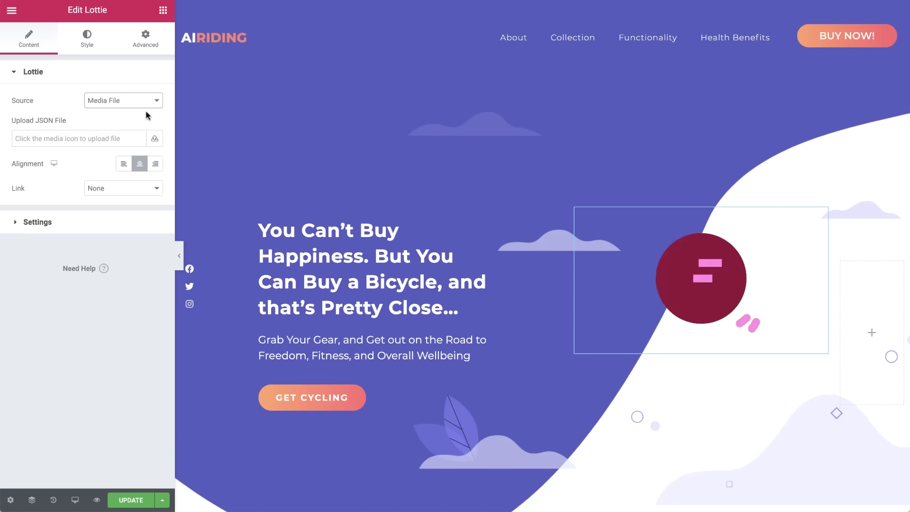
pyautogui.click(154, 139)
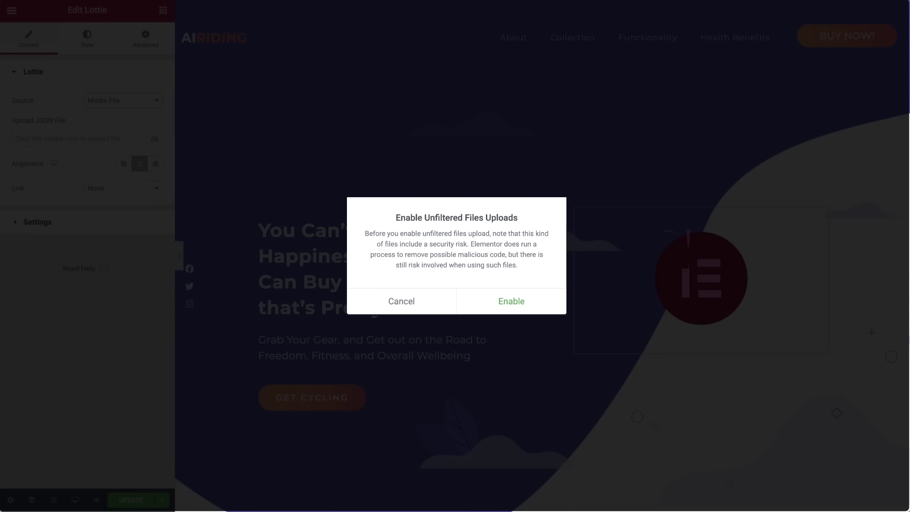
pyautogui.click(501, 307)
pyautogui.moveTo(713, 315); pyautogui.dragTo(680, 345)
pyautogui.click(854, 477)
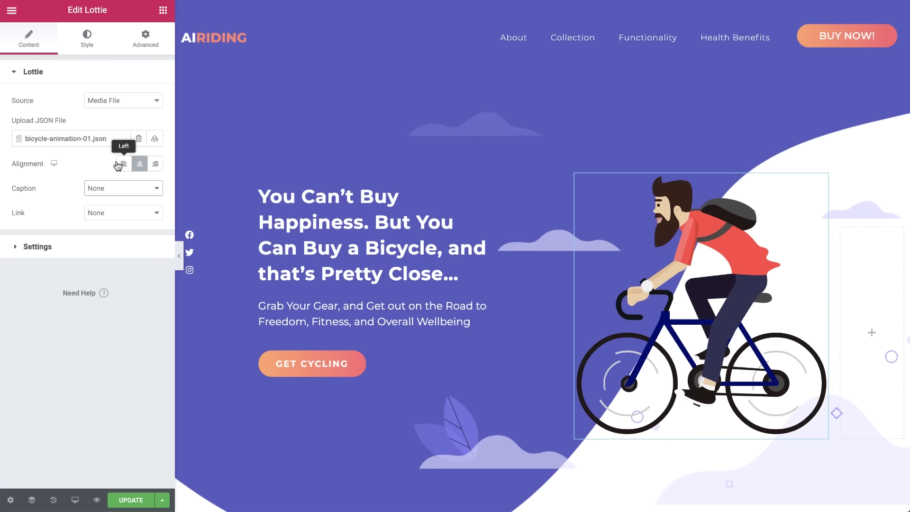
# Link the animation to a pasted custom URL and expand its playback Settings
pyautogui.click(113, 214)
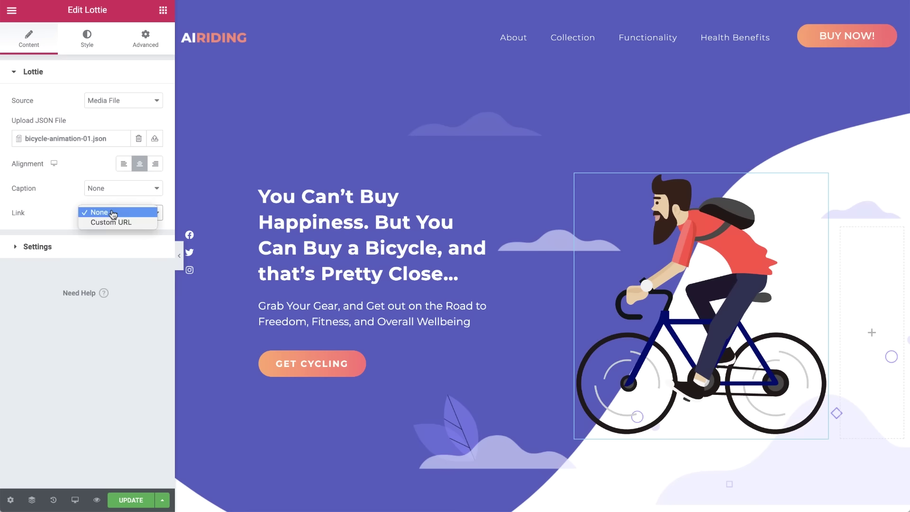
pyautogui.click(111, 222)
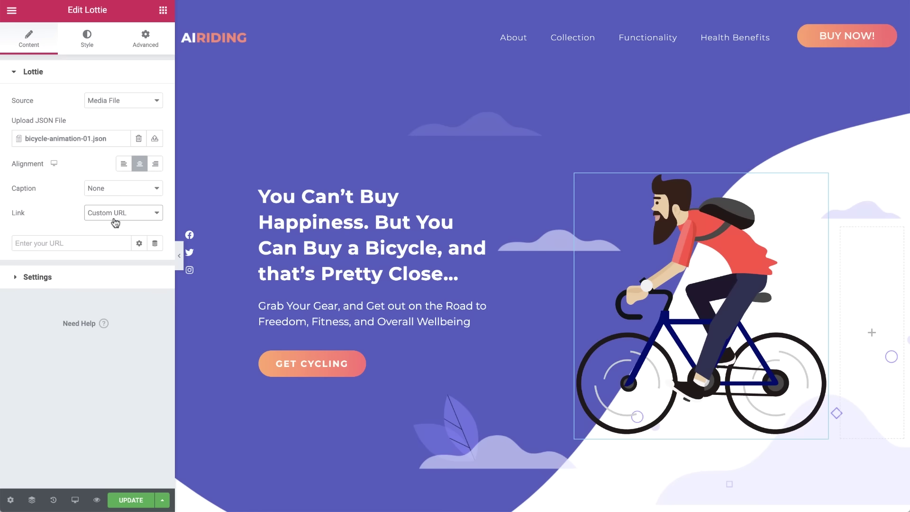
pyautogui.hotkey('ctrl', 'v')
pyautogui.click(158, 274)
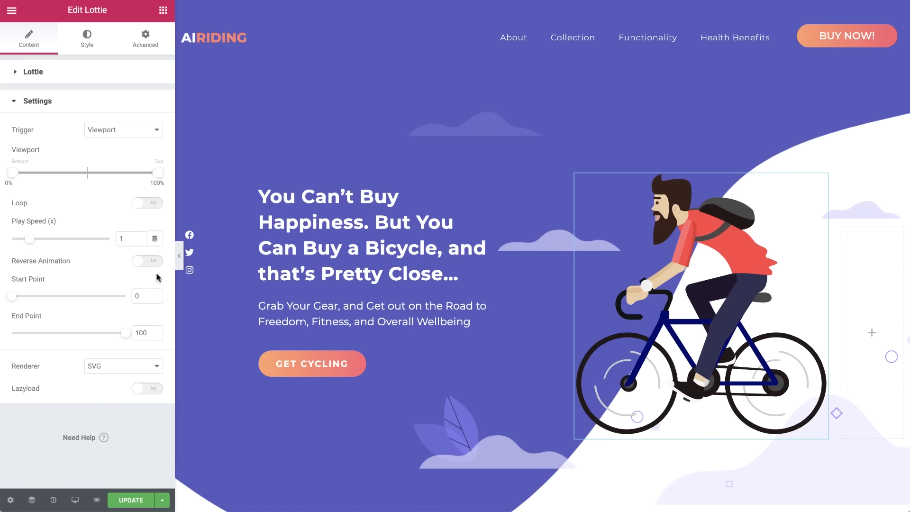
pyautogui.click(154, 133)
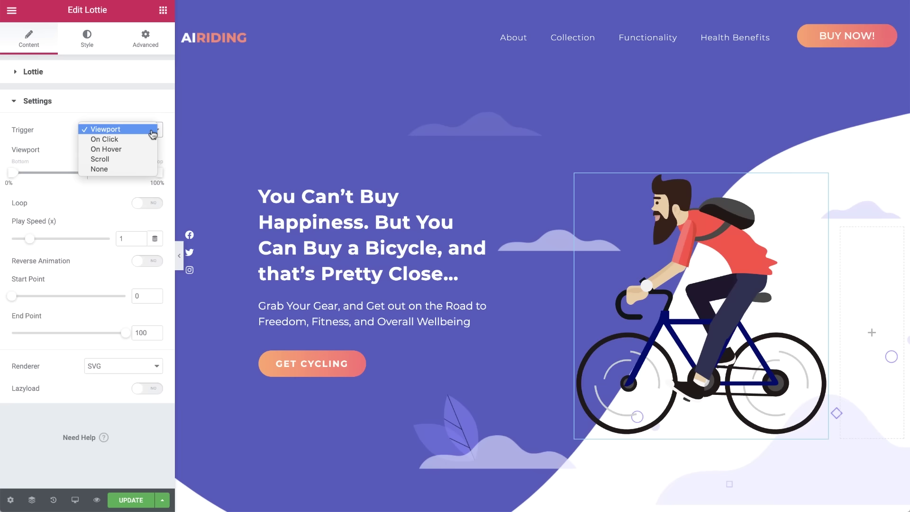
pyautogui.click(152, 132)
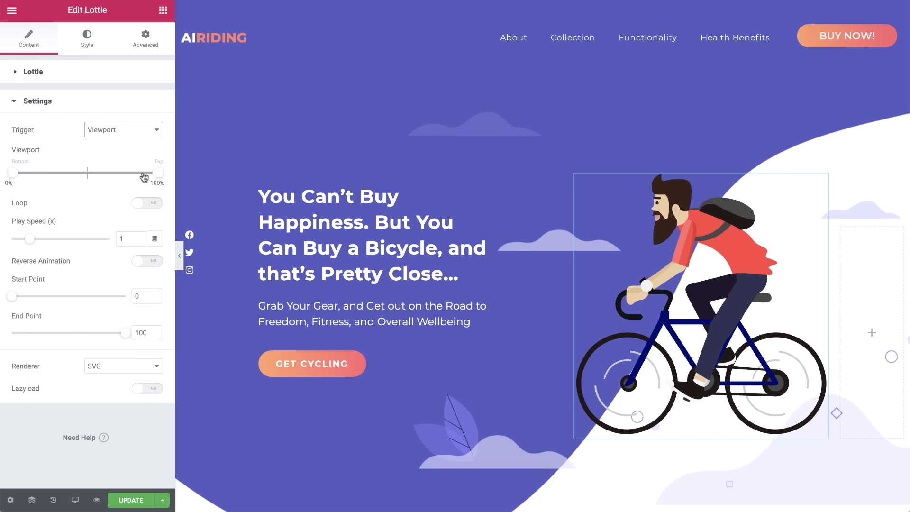
# Turn Loop on, trying a repeat count of 3 and then clearing it
pyautogui.click(152, 204)
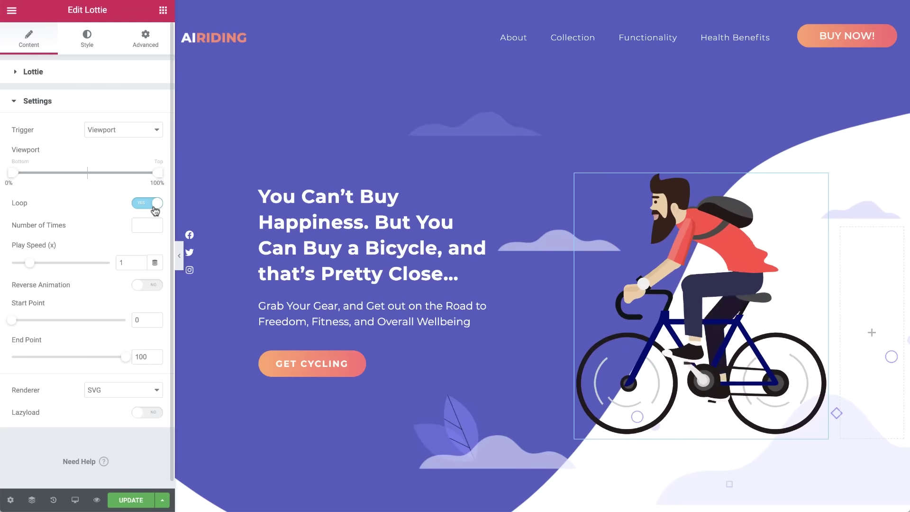
pyautogui.click(148, 225)
pyautogui.write('3')
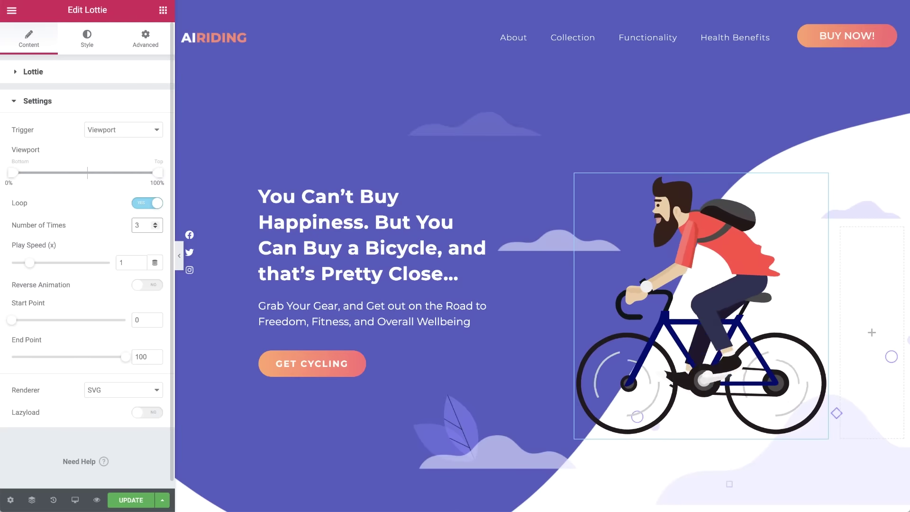
pyautogui.doubleClick(146, 225)
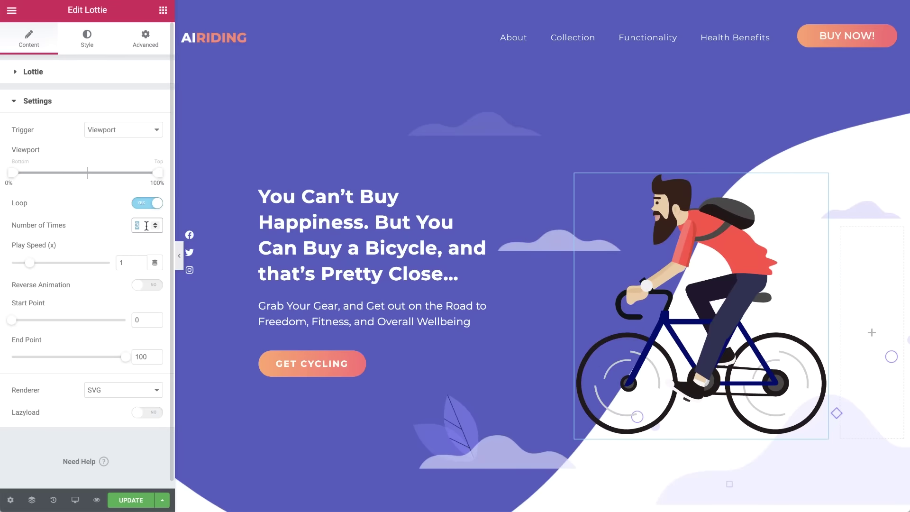
pyautogui.press('BackSpace')
# Try a 4.5 play speed and reverse playback, then switch reverse back off
pyautogui.moveTo(30, 264); pyautogui.dragTo(117, 264)
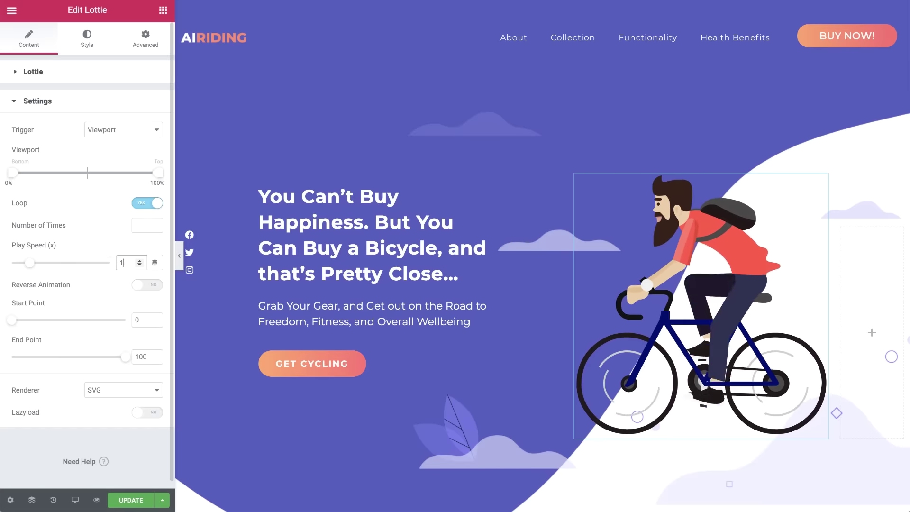
pyautogui.click(155, 287)
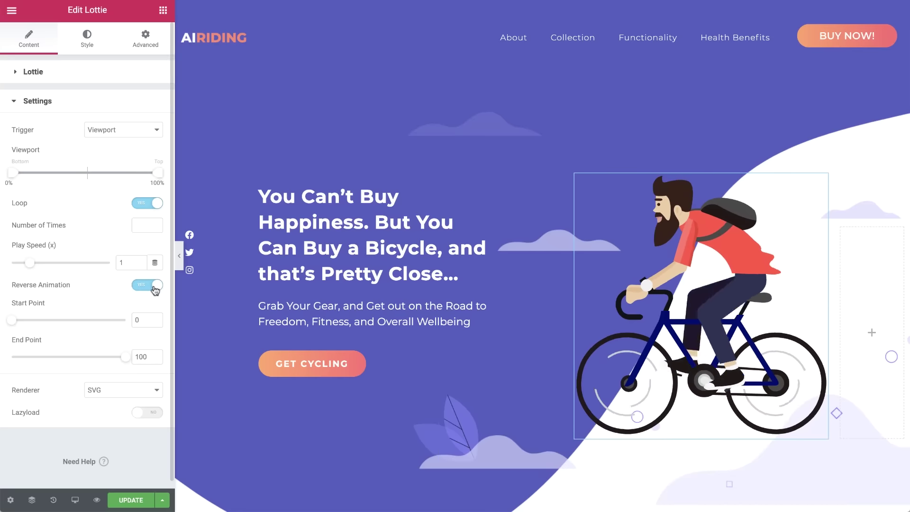
pyautogui.click(147, 286)
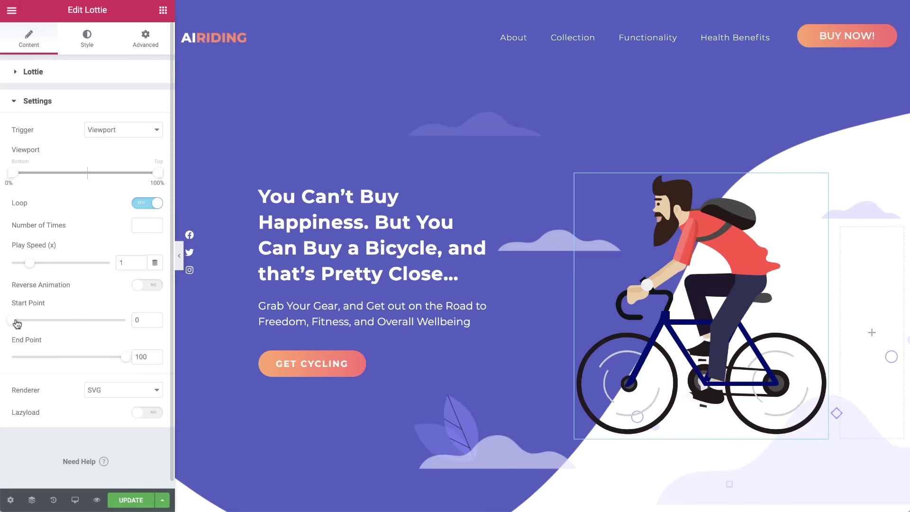
pyautogui.moveTo(17, 323); pyautogui.dragTo(65, 328)
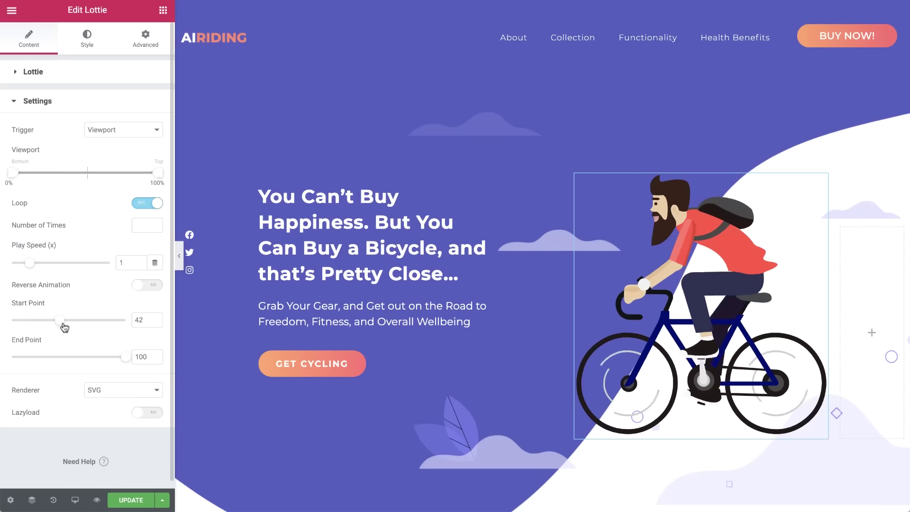
pyautogui.moveTo(125, 363); pyautogui.dragTo(81, 364)
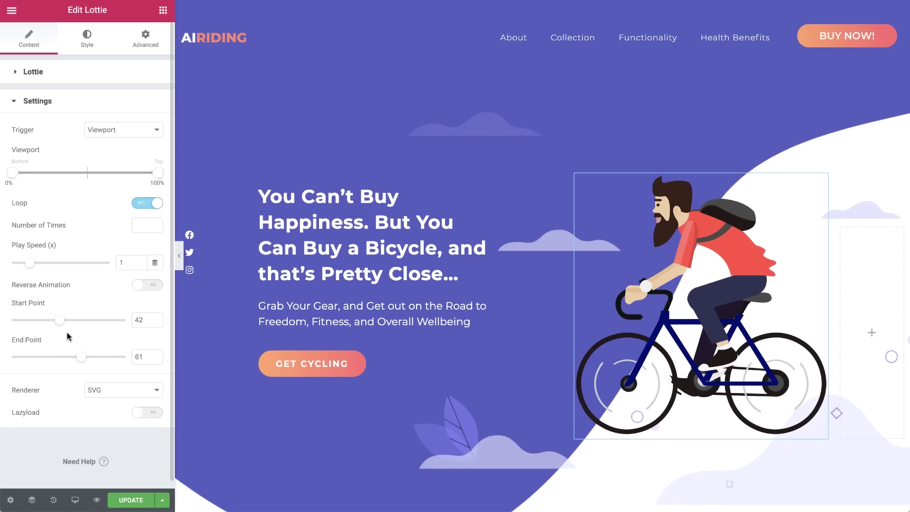
pyautogui.moveTo(60, 321); pyautogui.dragTo(4, 319)
pyautogui.moveTo(81, 356); pyautogui.dragTo(135, 358)
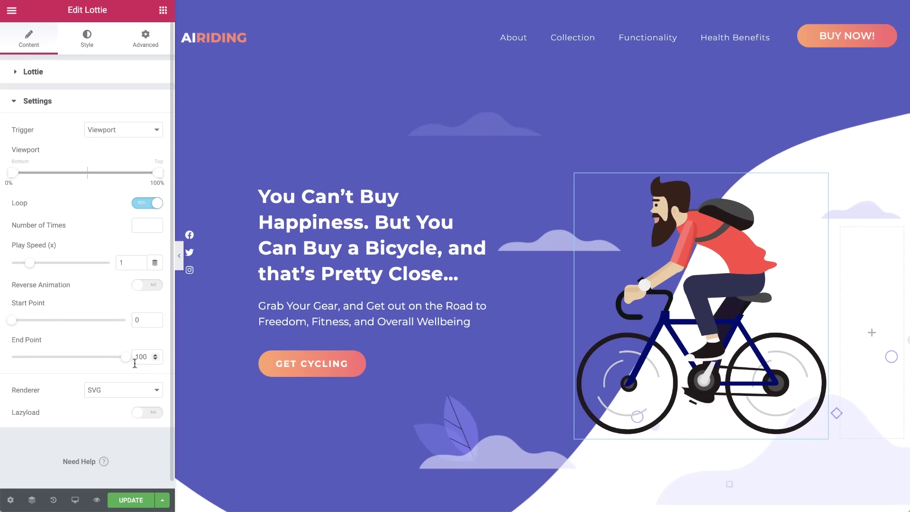
pyautogui.click(149, 389)
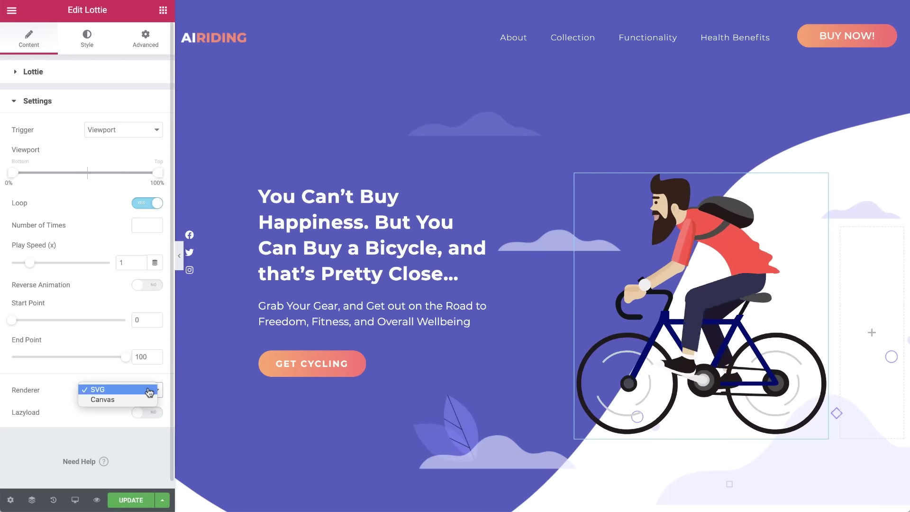
pyautogui.click(149, 391)
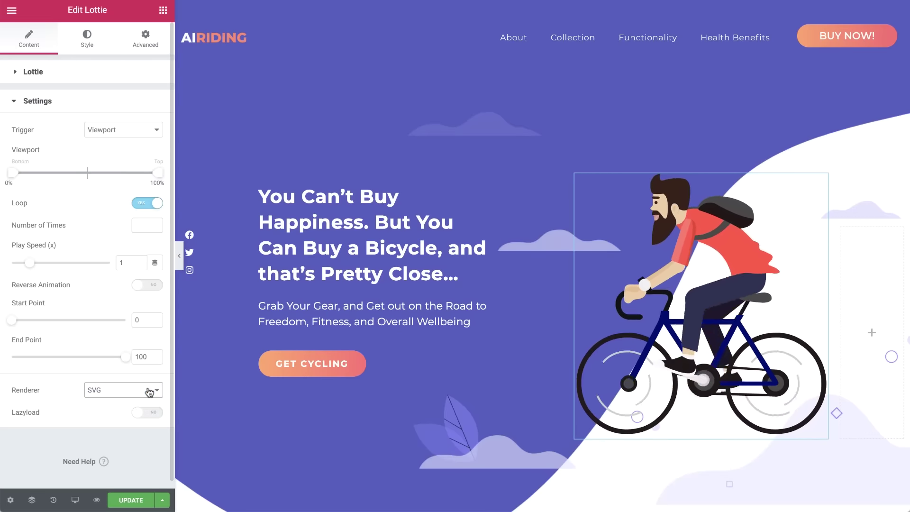
pyautogui.click(154, 414)
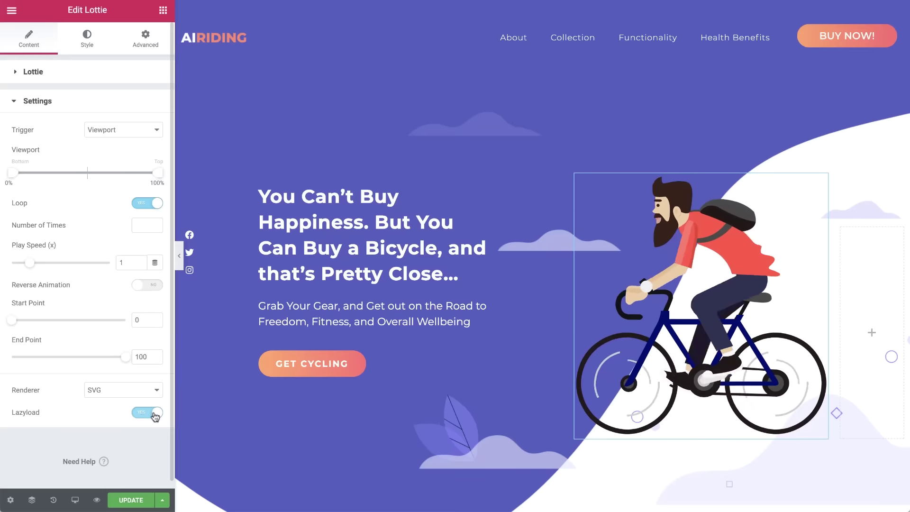
pyautogui.click(141, 412)
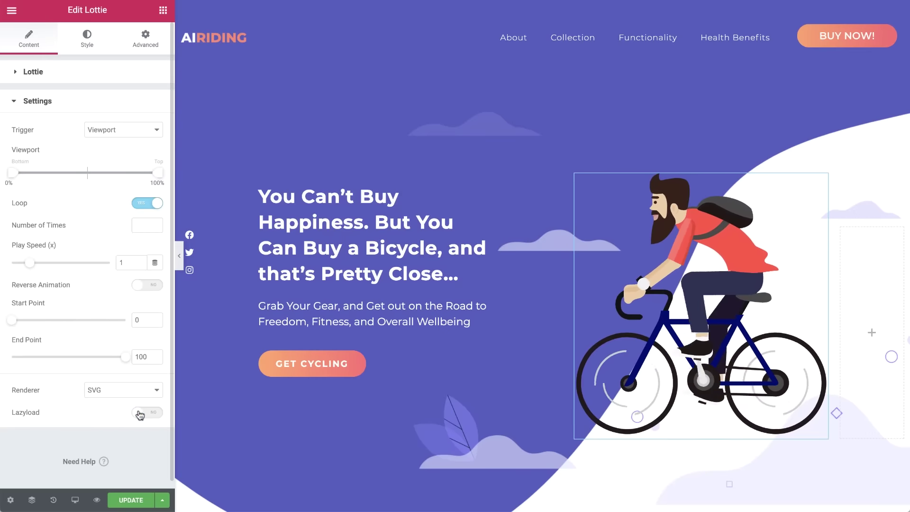
# Set the trigger to On Click, trying a 5 ms link timeout and then clearing it
pyautogui.click(142, 133)
pyautogui.click(142, 139)
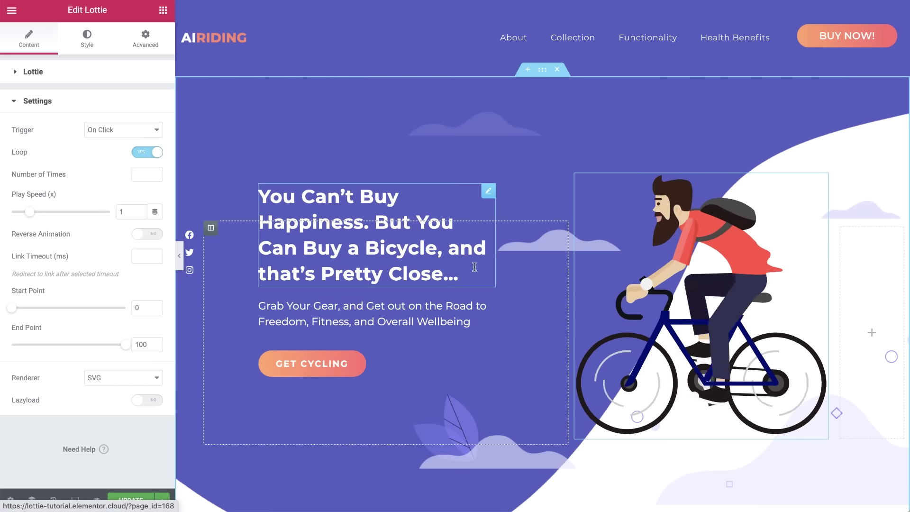
pyautogui.click(152, 260)
pyautogui.write('5')
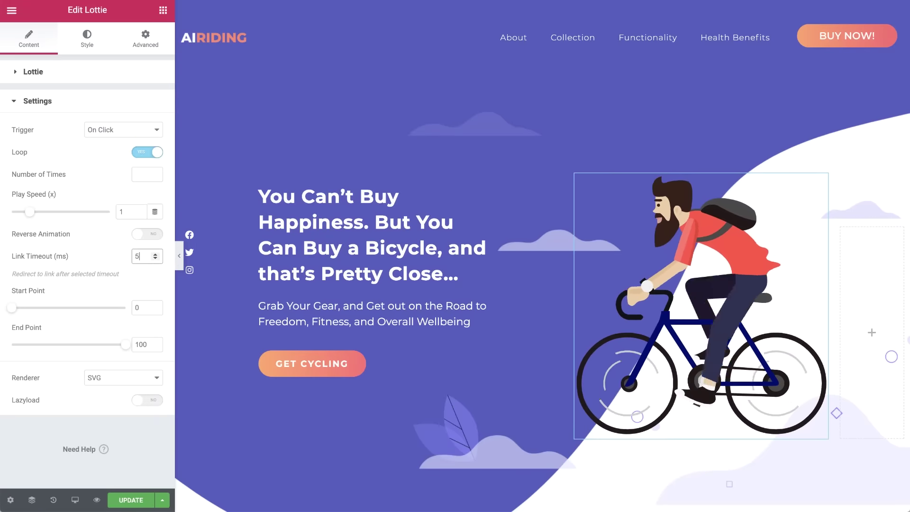
pyautogui.press('BackSpace')
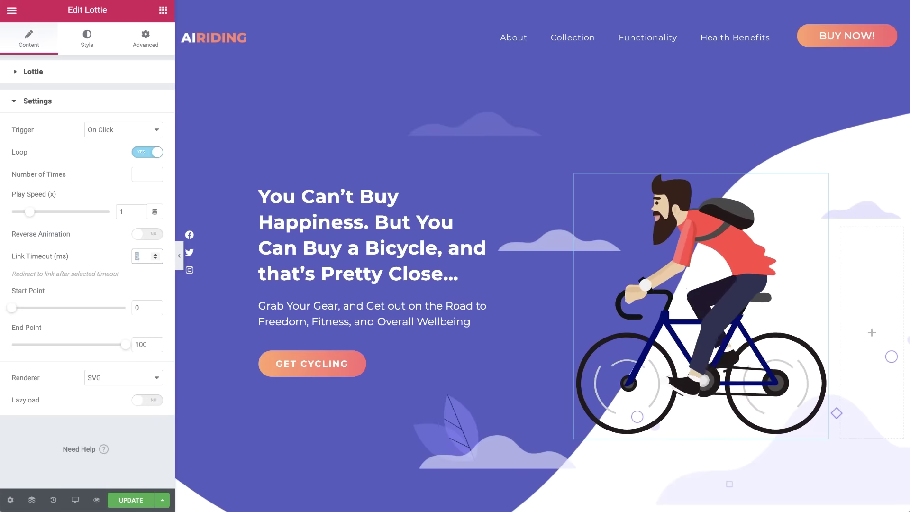
# Set the trigger to On Hover with On Hover Out set to Pause, checking the Hover Area choices
pyautogui.click(134, 135)
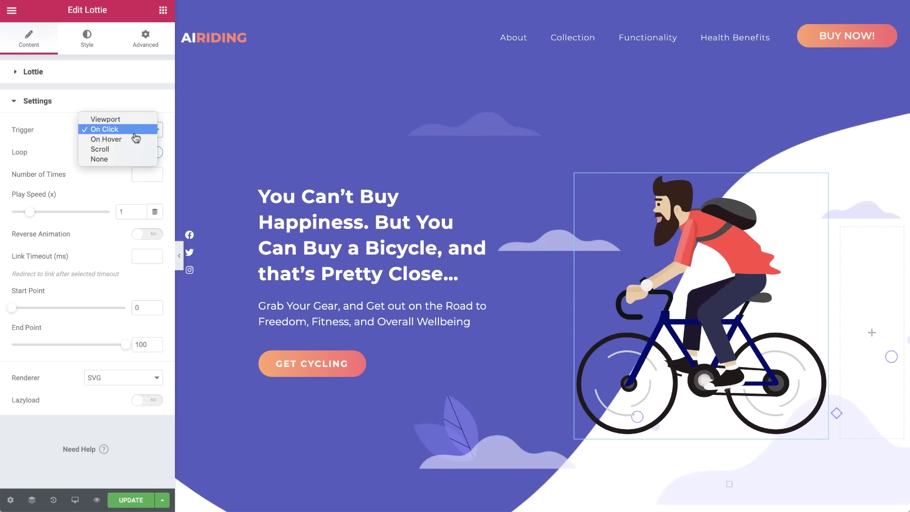
pyautogui.click(141, 141)
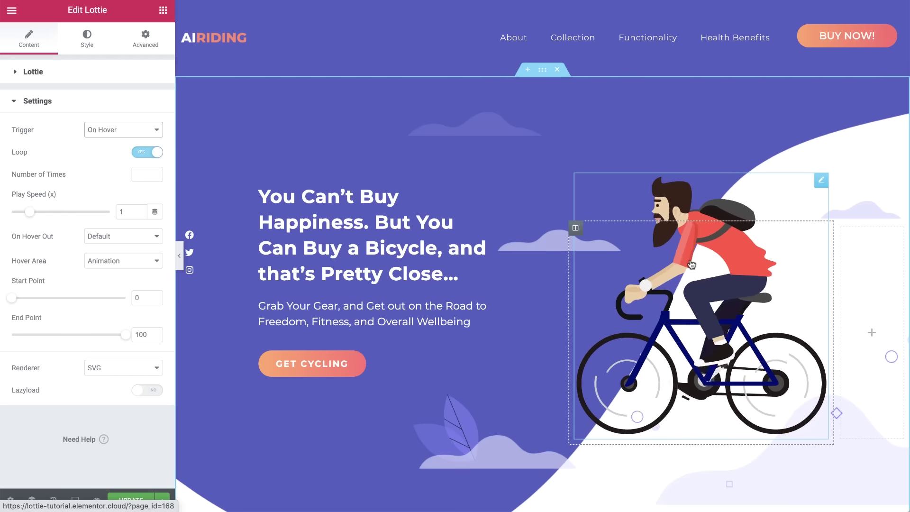
pyautogui.click(150, 241)
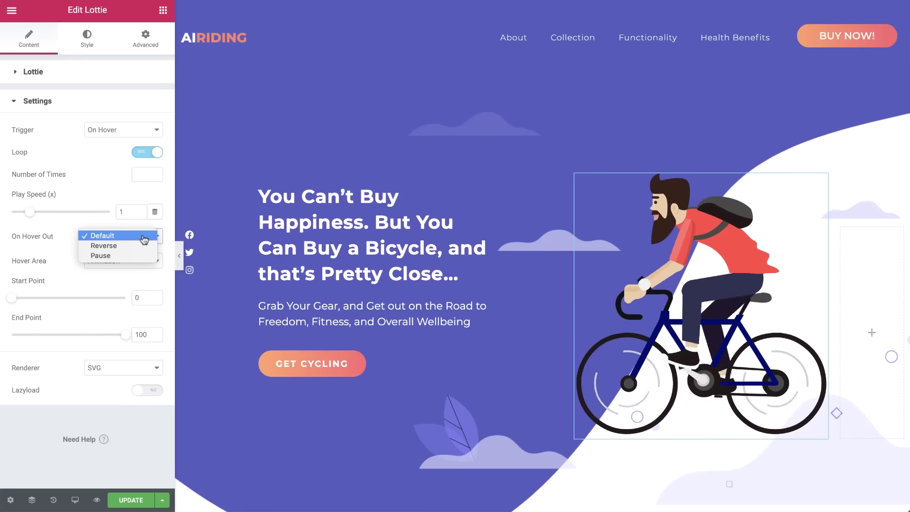
pyautogui.click(145, 246)
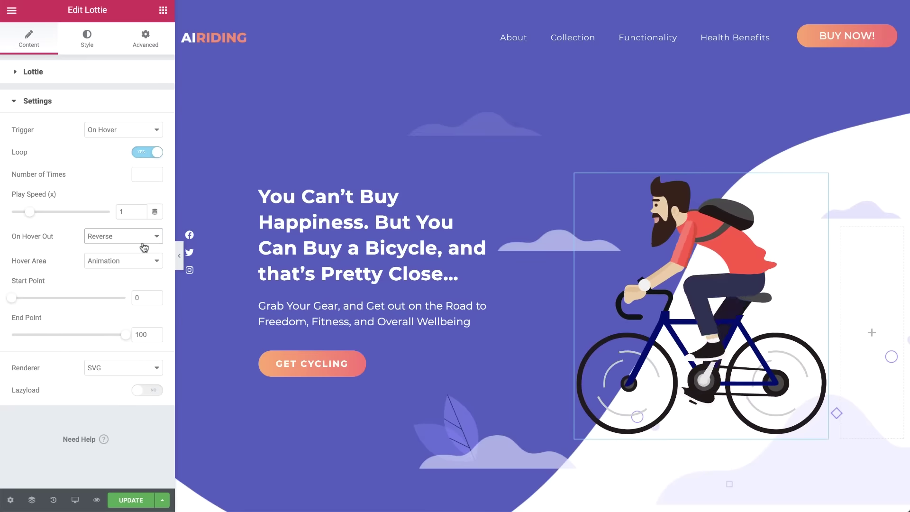
pyautogui.click(144, 247)
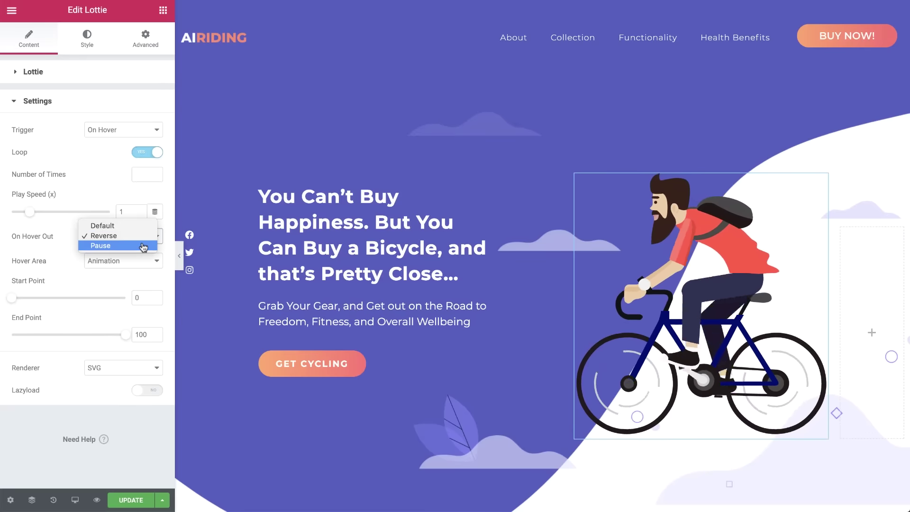
pyautogui.click(145, 246)
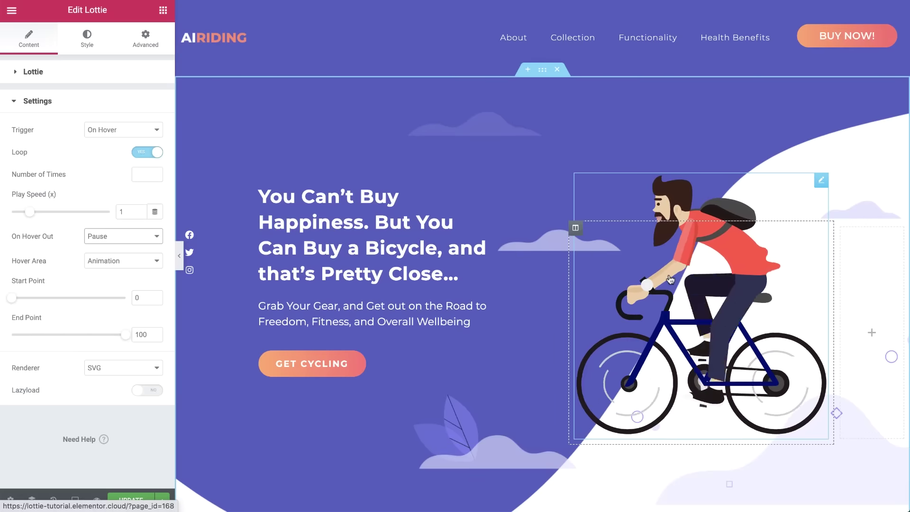
pyautogui.moveTo(624, 285)
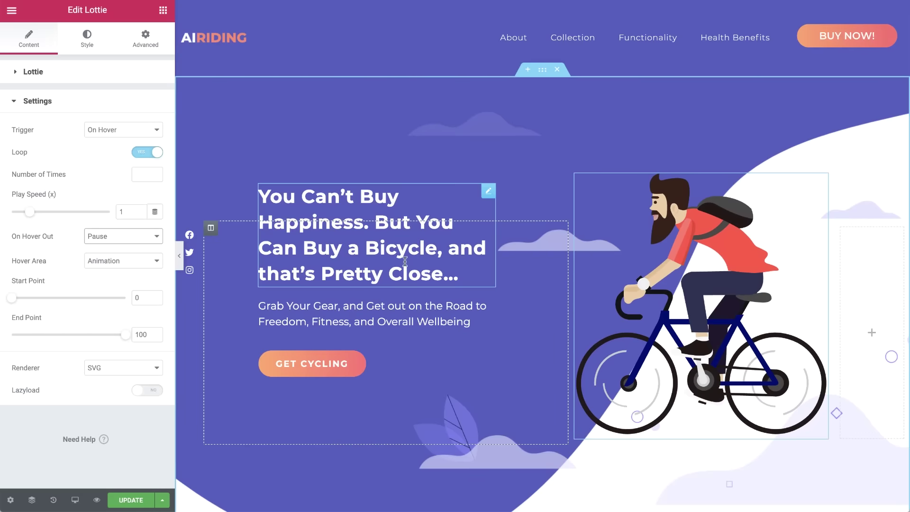
pyautogui.click(153, 264)
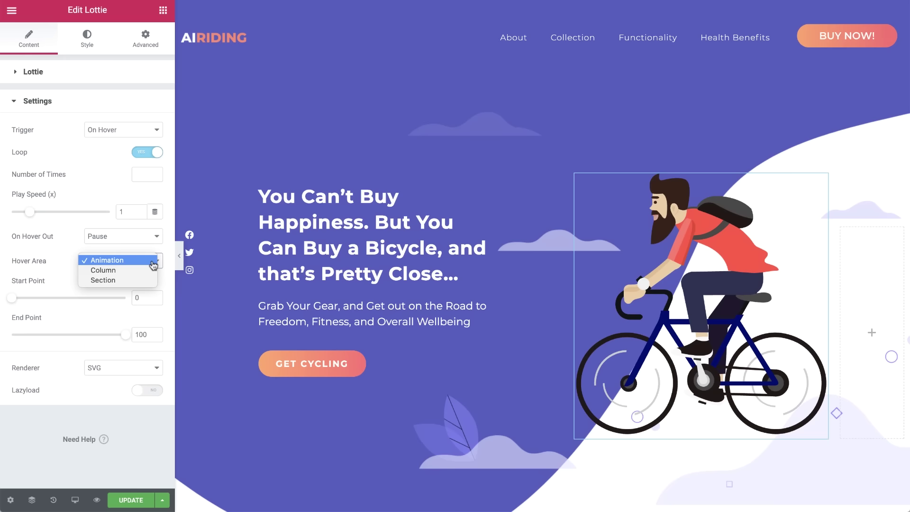
# Keep Animation as hover area, then switch the trigger to Scroll relative to Viewport
pyautogui.click(154, 264)
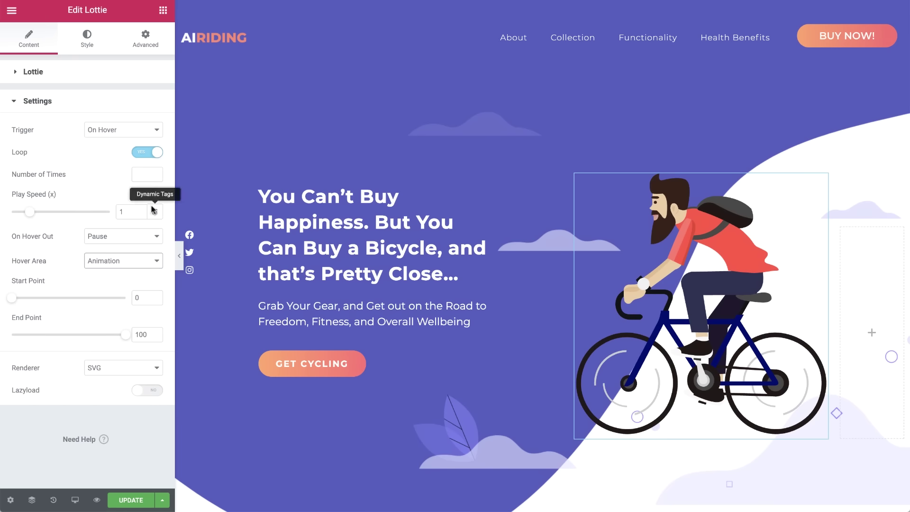
pyautogui.click(148, 130)
pyautogui.click(148, 139)
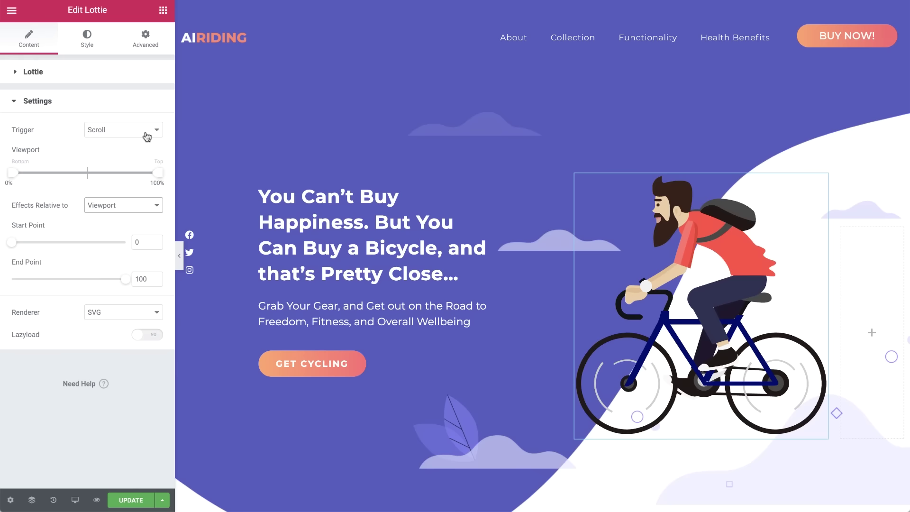
pyautogui.click(143, 205)
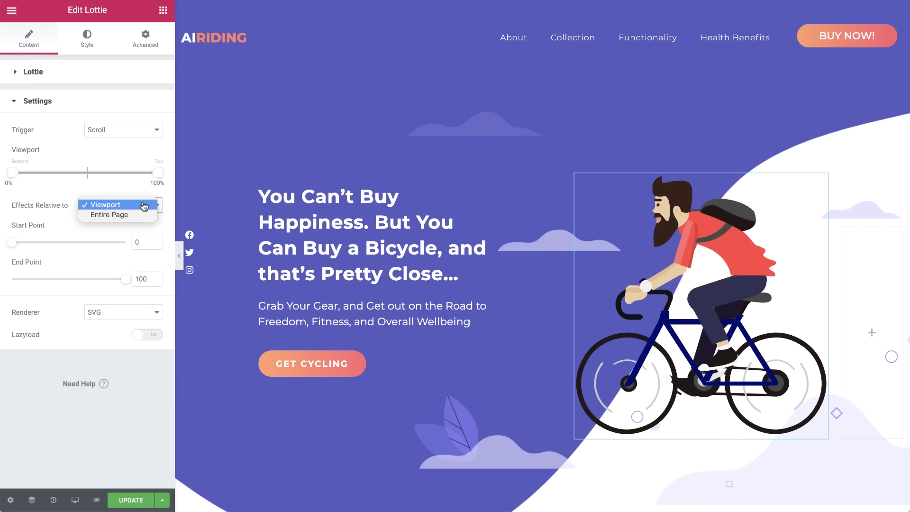
pyautogui.click(143, 205)
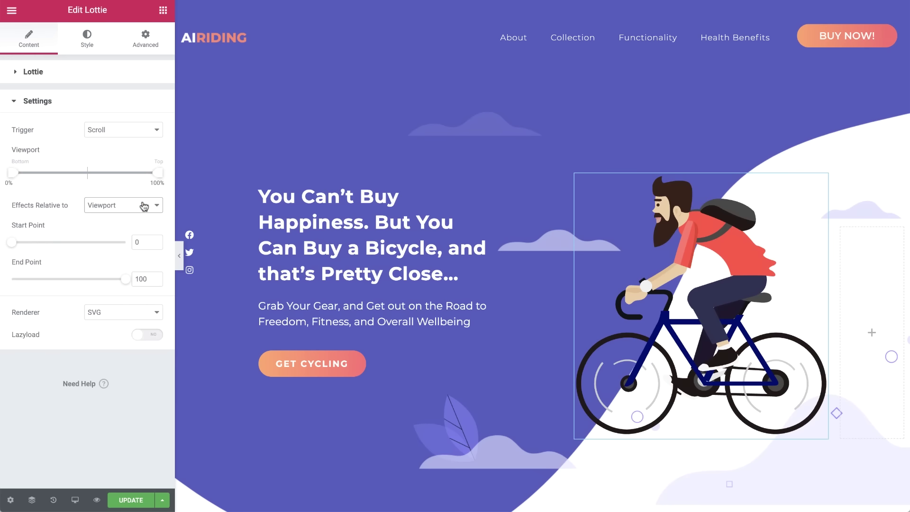
# Preview the scroll animation full width, then reopen the panel's Trigger options
pyautogui.click(179, 258)
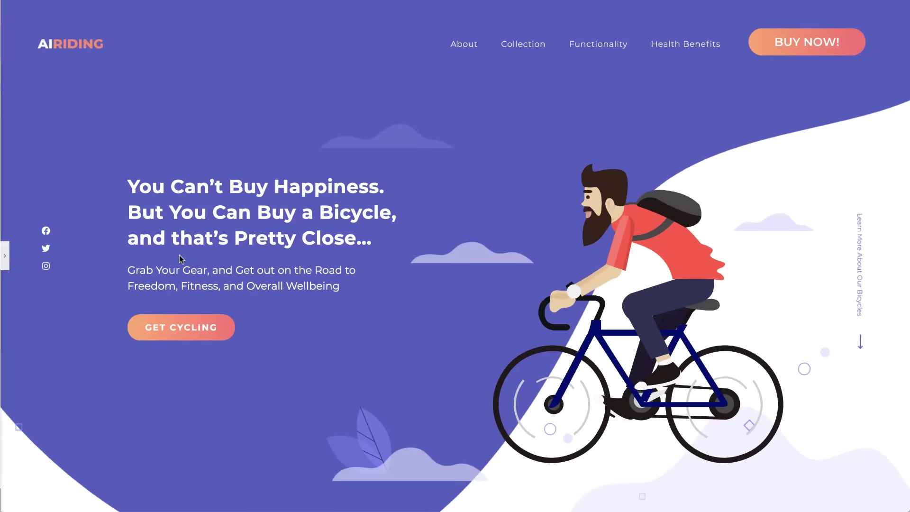
pyautogui.scroll(-3, 180, 258)
pyautogui.scroll(-6, 181, 258)
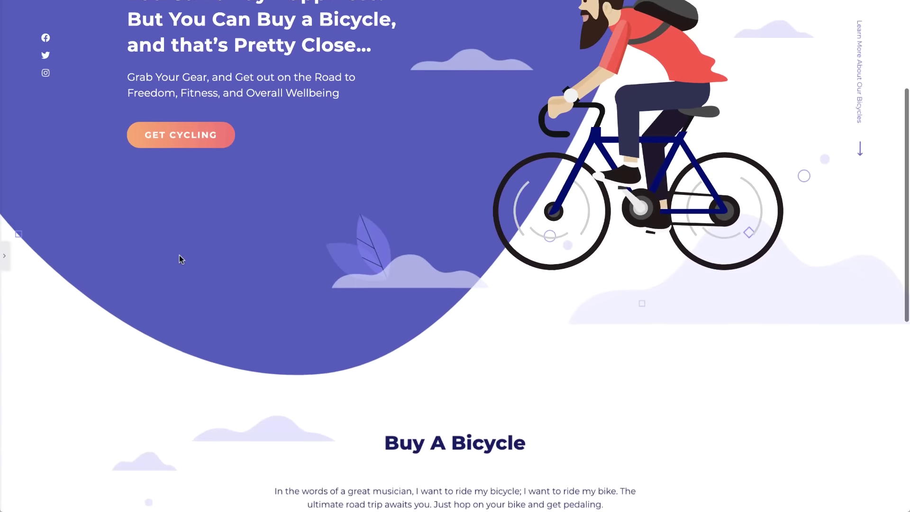
pyautogui.scroll(-2, 179, 258)
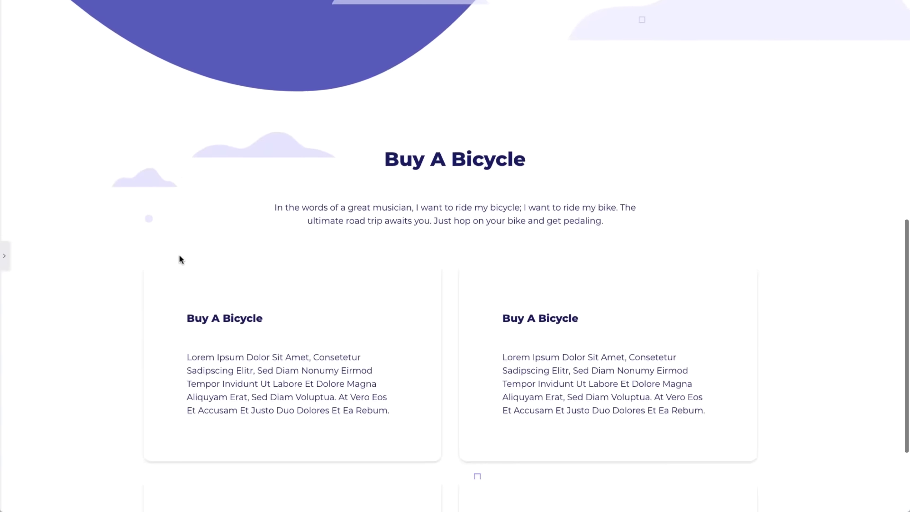
pyautogui.scroll(10, 180, 258)
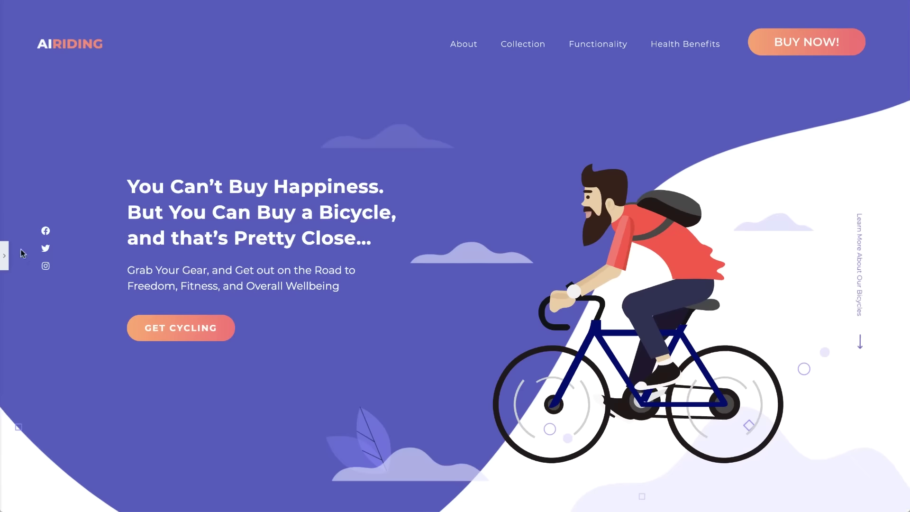
pyautogui.click(4, 256)
pyautogui.click(121, 130)
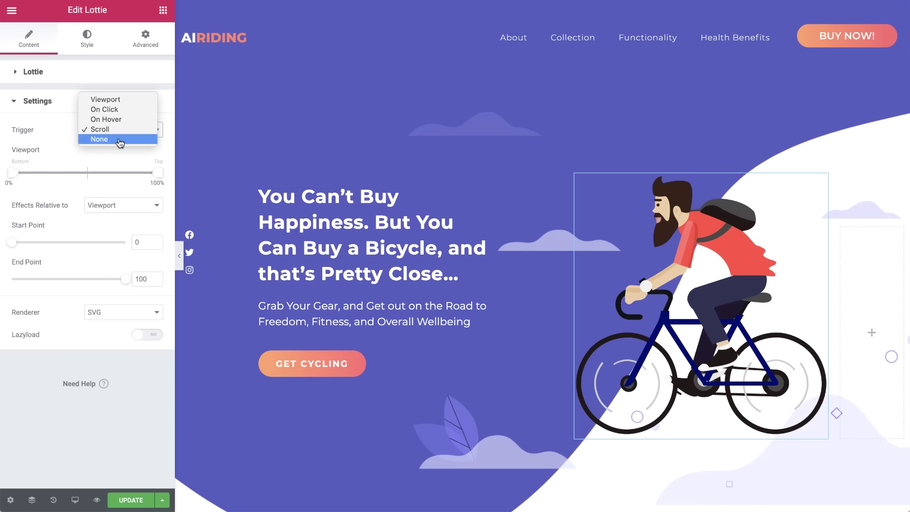
# Keep the trigger on Scroll, try a Lottie width of 58, then clear it to default
pyautogui.click(118, 157)
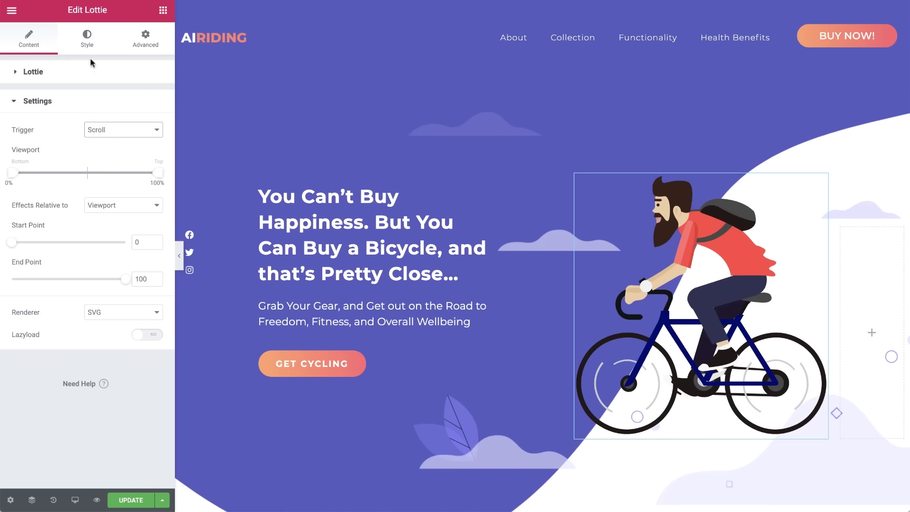
pyautogui.click(87, 38)
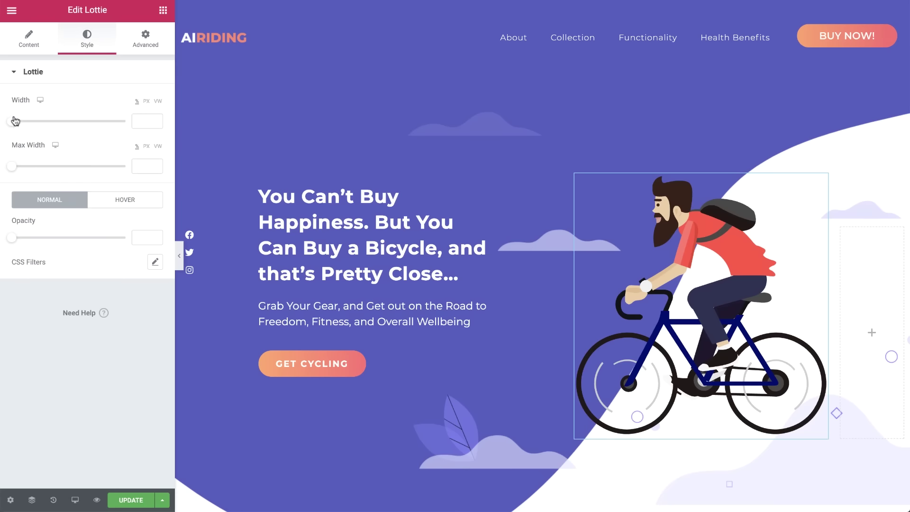
pyautogui.moveTo(15, 122); pyautogui.dragTo(77, 122)
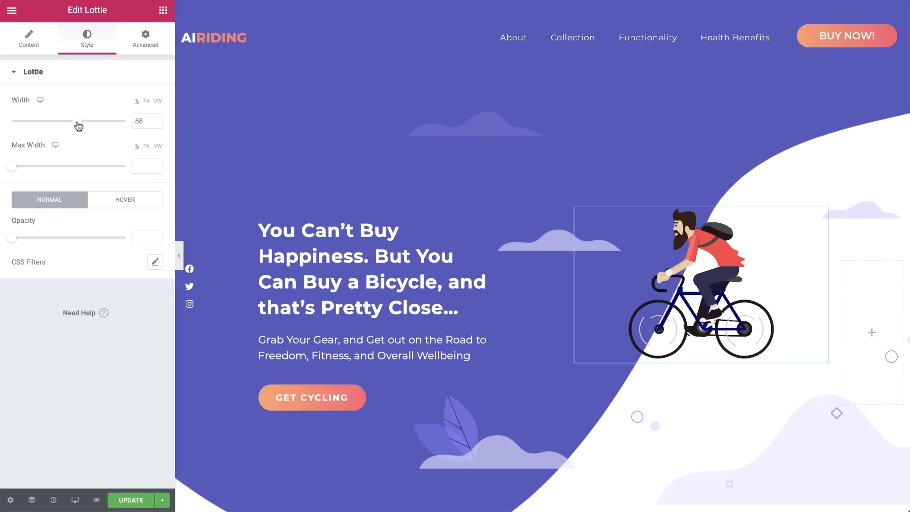
pyautogui.doubleClick(135, 121)
pyautogui.press('BackSpace')
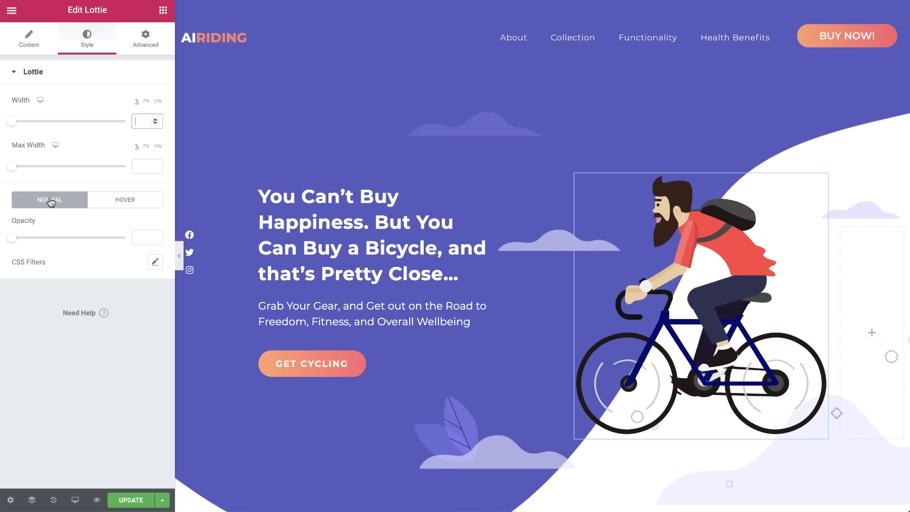
# Switch the Lottie style to the hover state, leave CSS Filters unchanged, and hide the panel
pyautogui.click(122, 200)
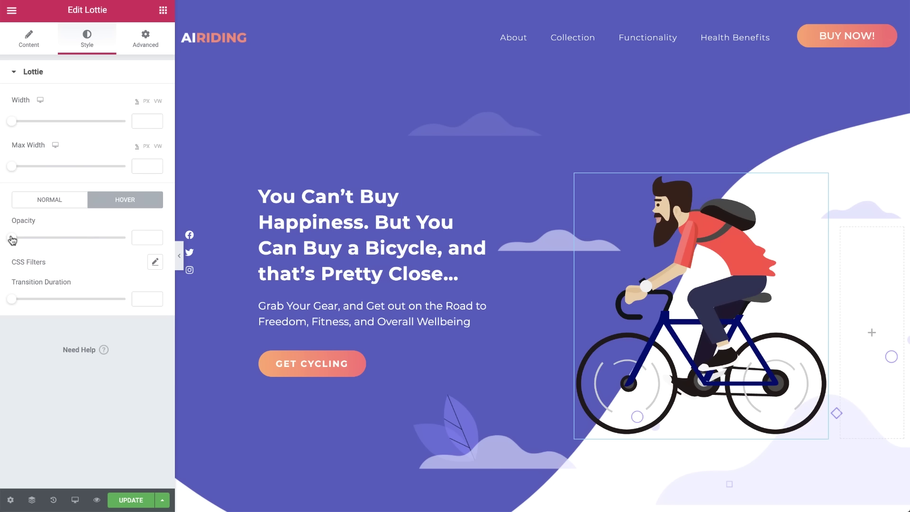
pyautogui.click(153, 260)
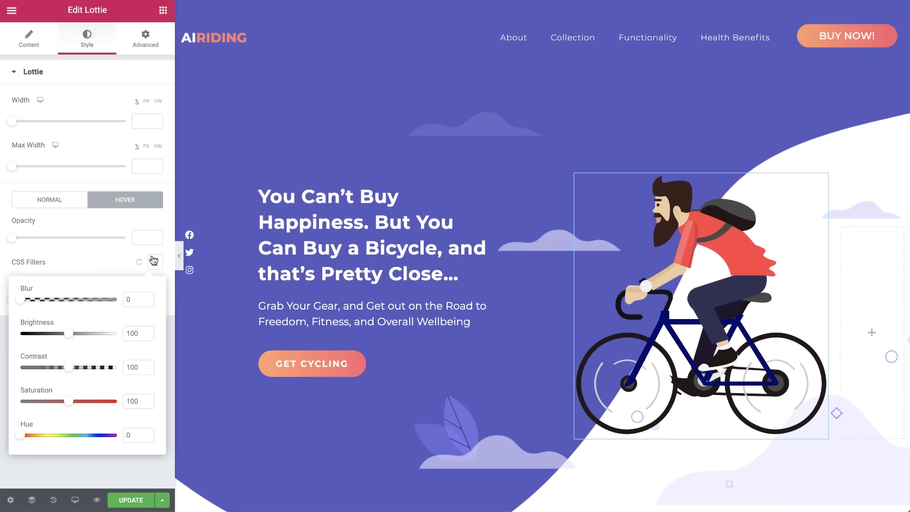
pyautogui.click(153, 260)
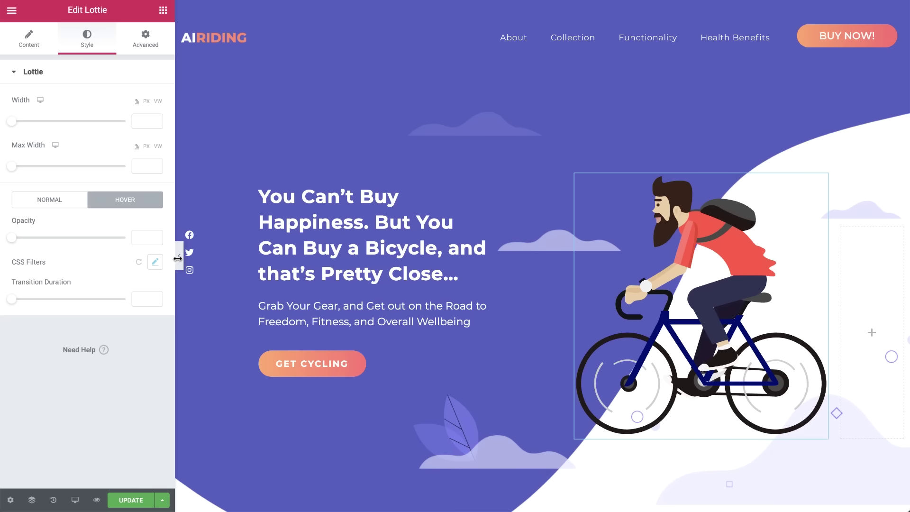
pyautogui.click(179, 256)
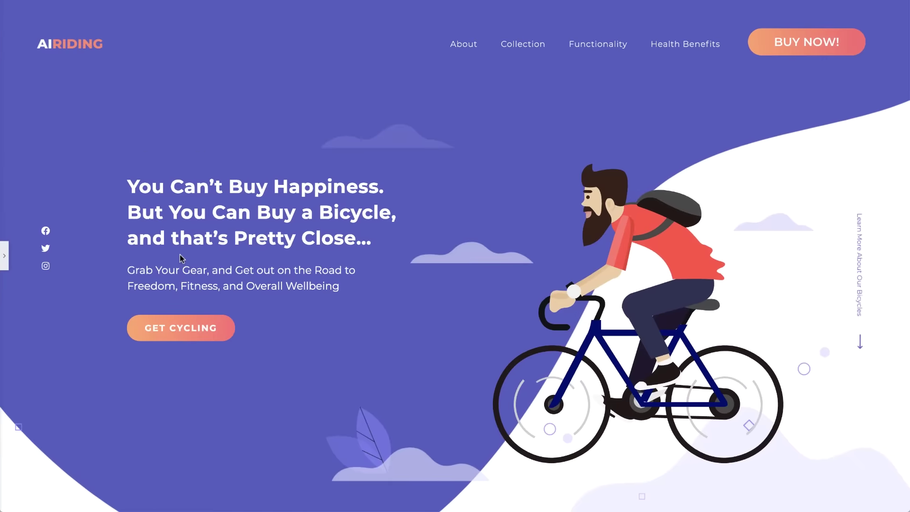
# Scroll the full-width preview down and up, then reopen the panel on the Lottie's Advanced settings
pyautogui.scroll(-7, 181, 258)
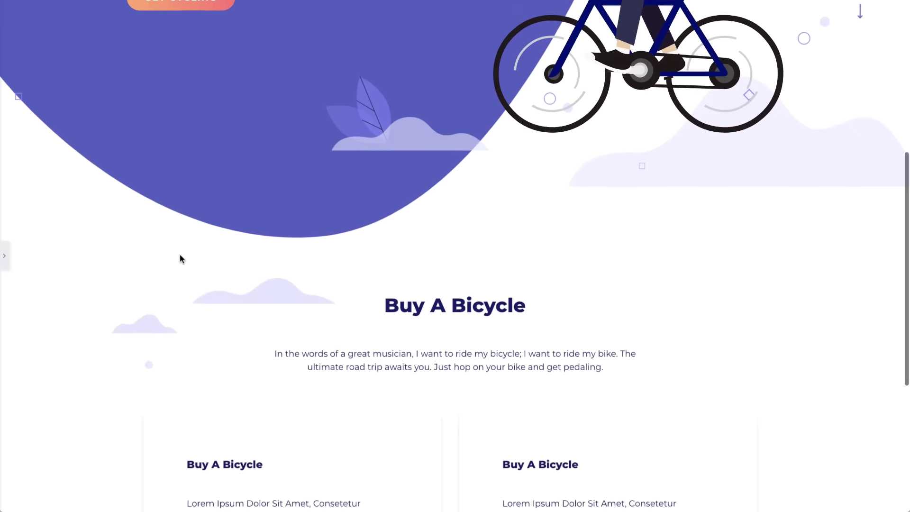
pyautogui.scroll(8, 181, 258)
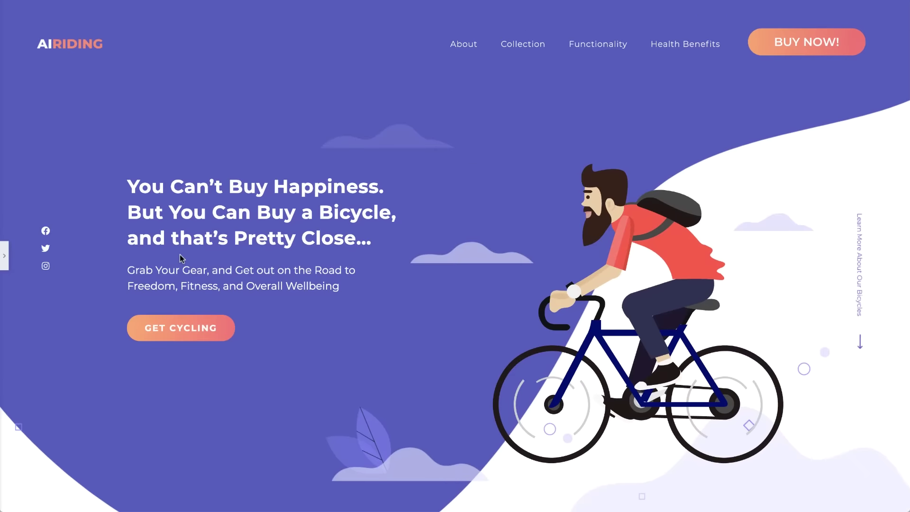
pyautogui.click(8, 264)
pyautogui.click(145, 38)
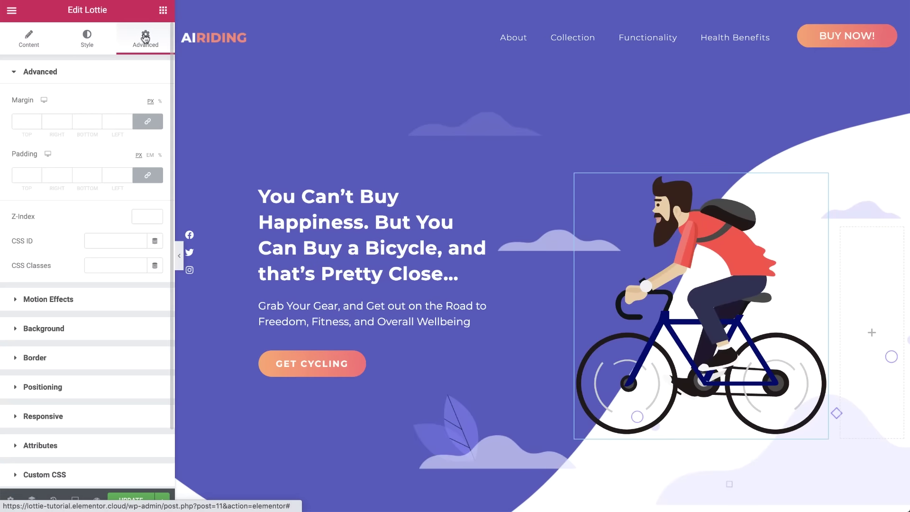
# Turn on the cyclist's Scrolling Effects with Horizontal Scroll To Left at speed 7, and save with UPDATE
pyautogui.click(140, 304)
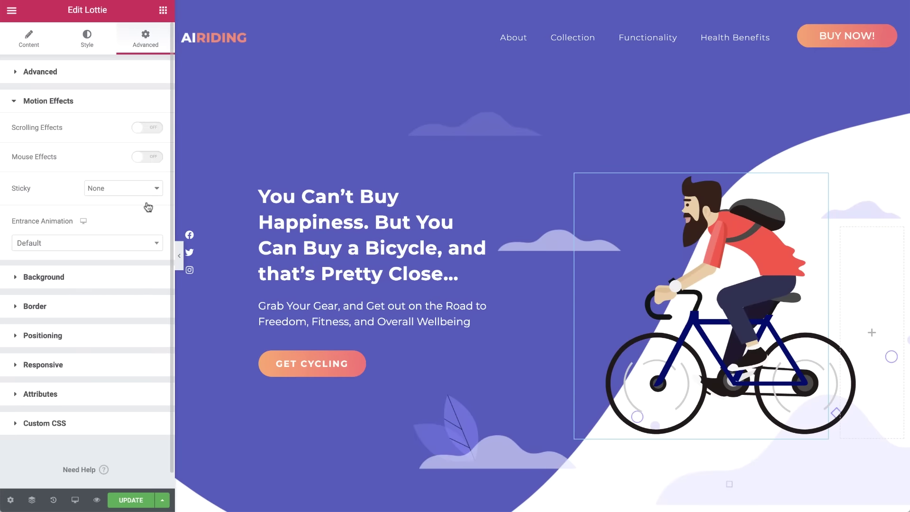
pyautogui.click(156, 128)
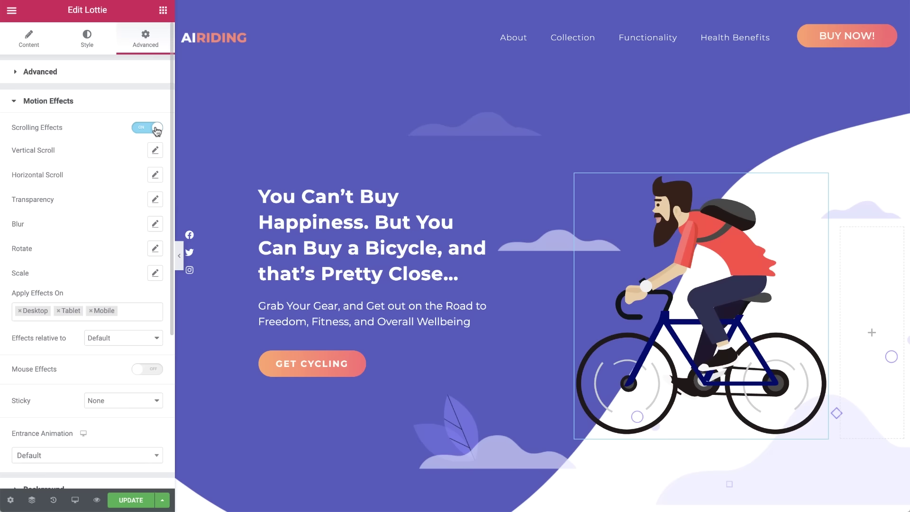
pyautogui.click(154, 176)
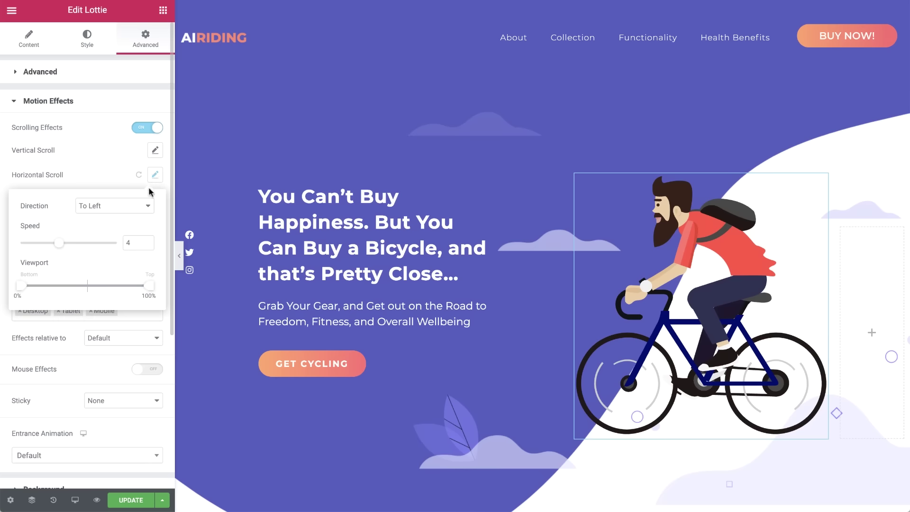
pyautogui.click(148, 205)
pyautogui.click(146, 205)
pyautogui.doubleClick(144, 242)
pyautogui.write('7')
pyautogui.click(153, 179)
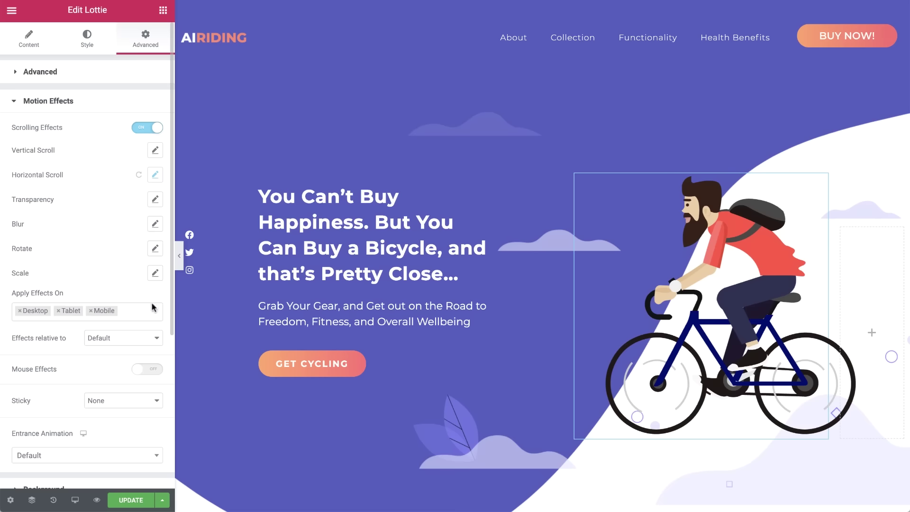
pyautogui.click(134, 499)
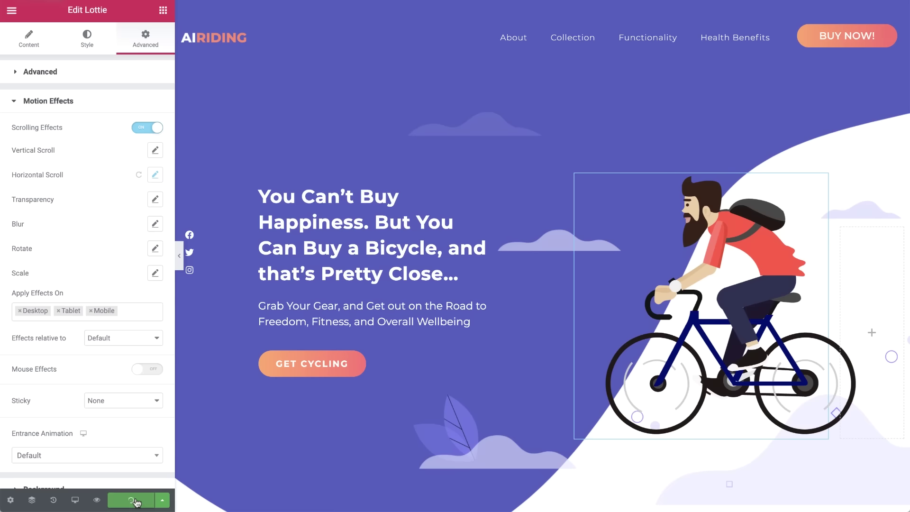
# Hide the panel and scroll the preview down and back up to watch the cyclist shift sideways
pyautogui.click(179, 255)
pyautogui.scroll(-3, 179, 252)
pyautogui.scroll(-8, 178, 248)
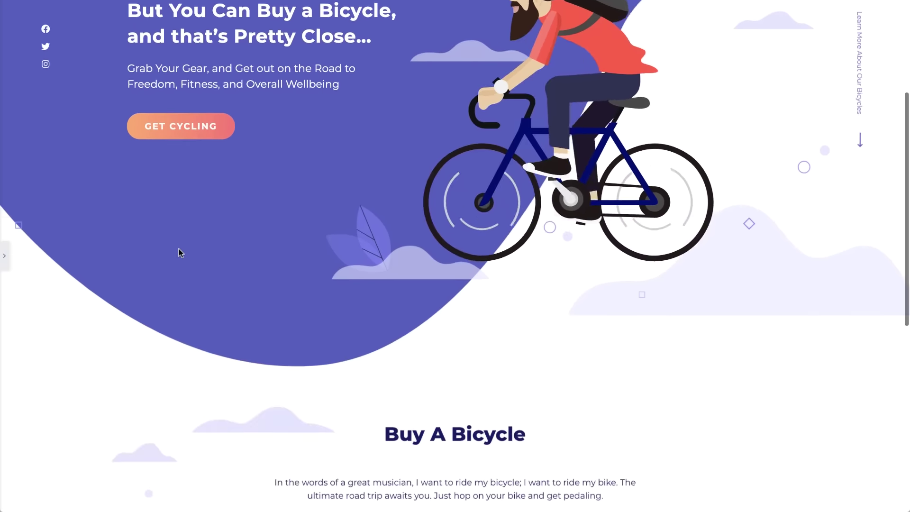
pyautogui.scroll(10, 180, 253)
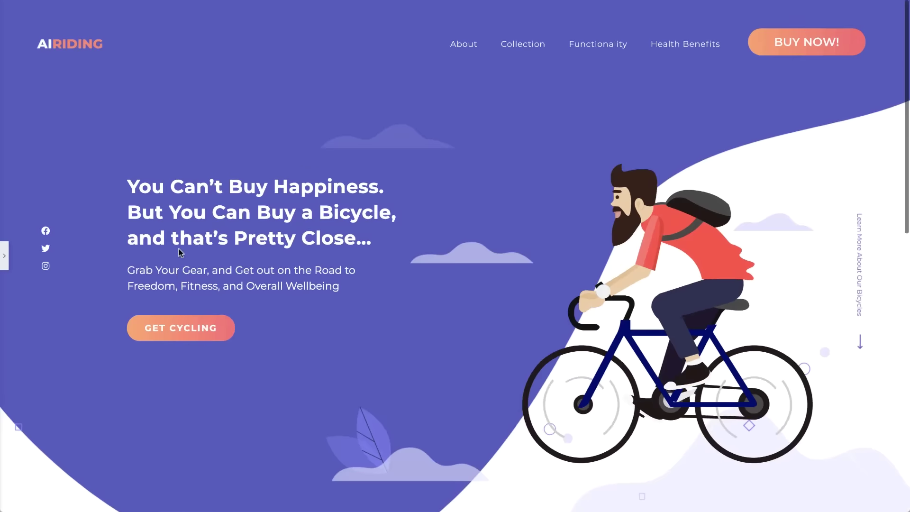